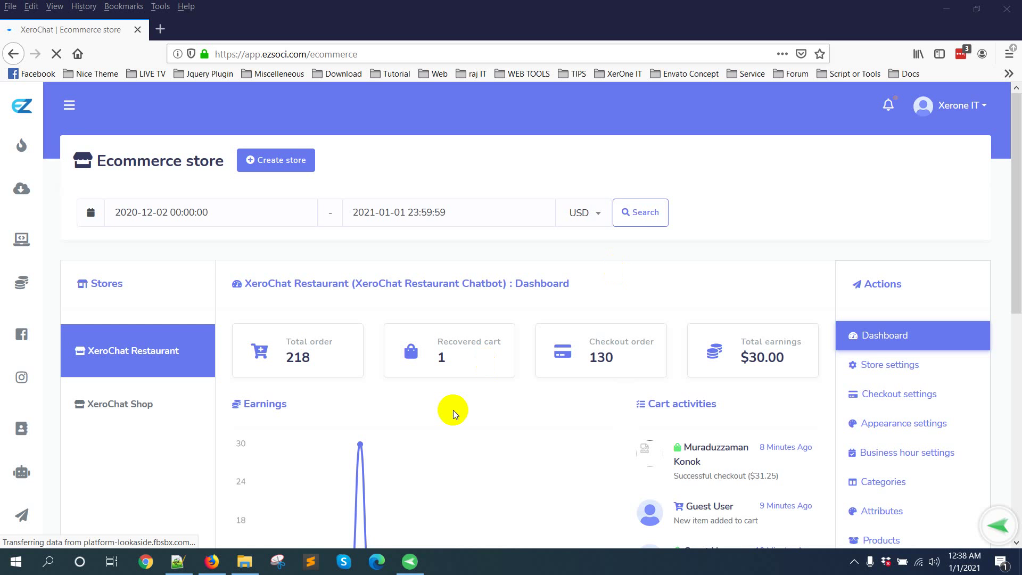
Open the appearance settings of the XeroChat Restaurant store and view the custom theme color picker, closing it without picking a color.
{"action": "scroll", "coordinate": [452, 410], "scroll_direction": "down", "scroll_amount": 1}
{"action": "left_click", "coordinate": [894, 354]}
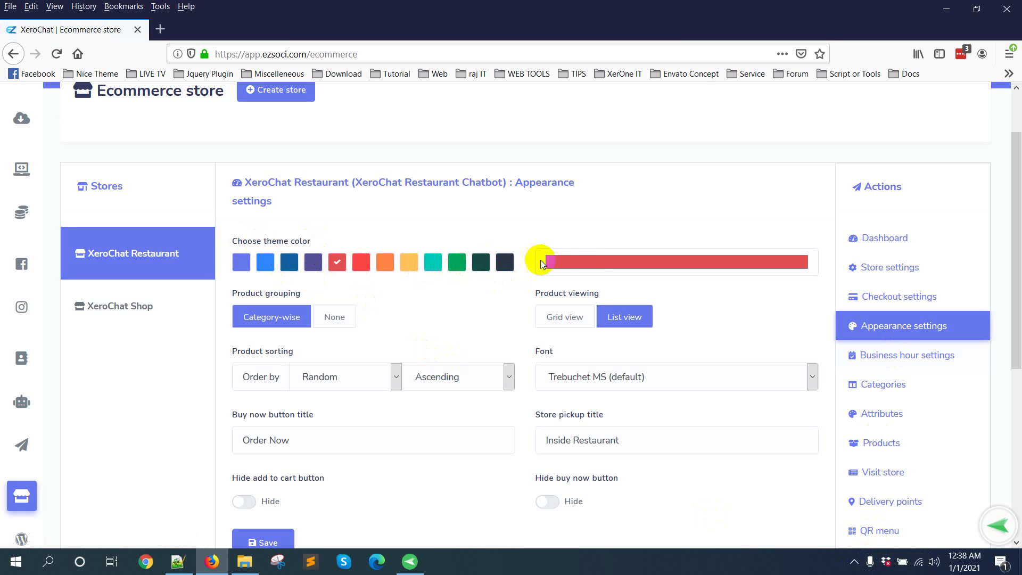
{"action": "left_click", "coordinate": [589, 263]}
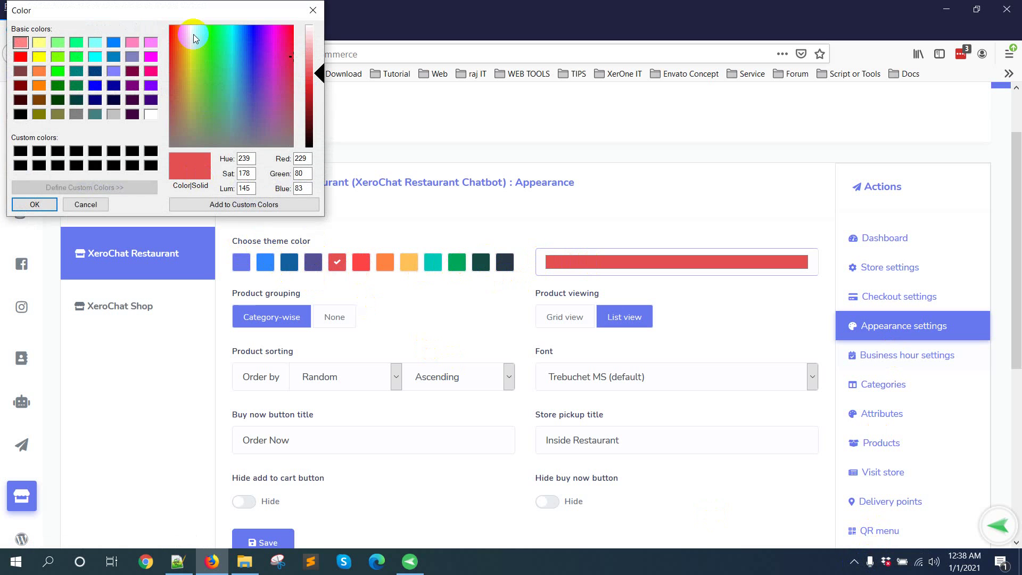
{"action": "left_click", "coordinate": [313, 10]}
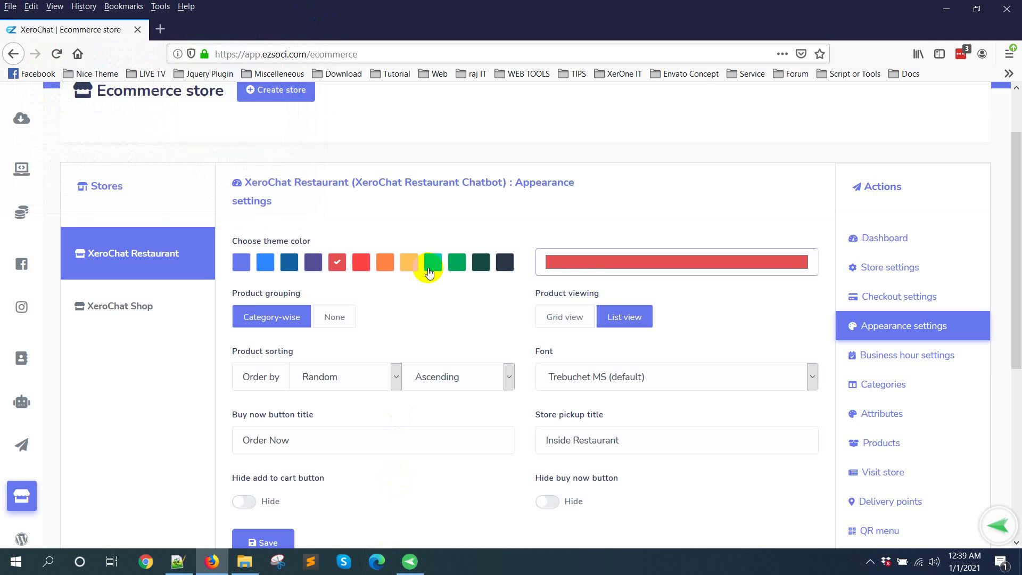
Set the store's theme color to the dark blue swatch, save, and check the storefront on the mirrored phone.
{"action": "left_click", "coordinate": [410, 561]}
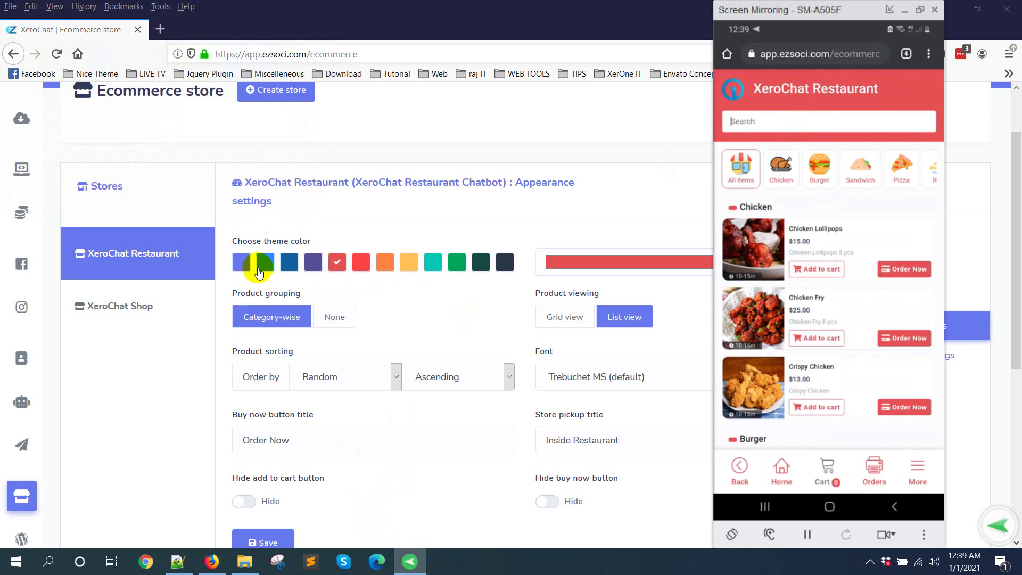
{"action": "left_click", "coordinate": [286, 270]}
{"action": "scroll", "coordinate": [278, 479], "scroll_direction": "down", "scroll_amount": 2}
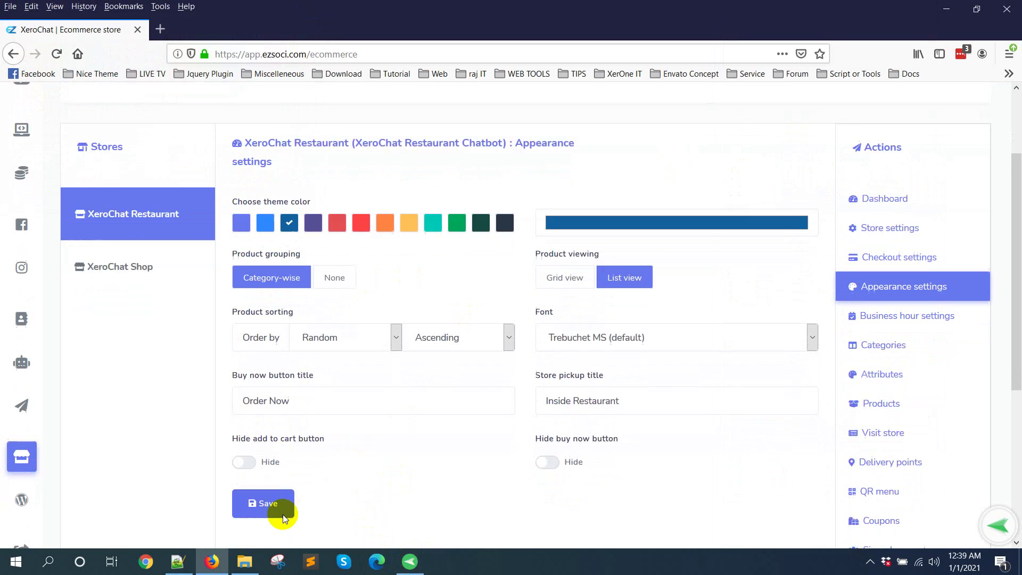
{"action": "left_click", "coordinate": [261, 474]}
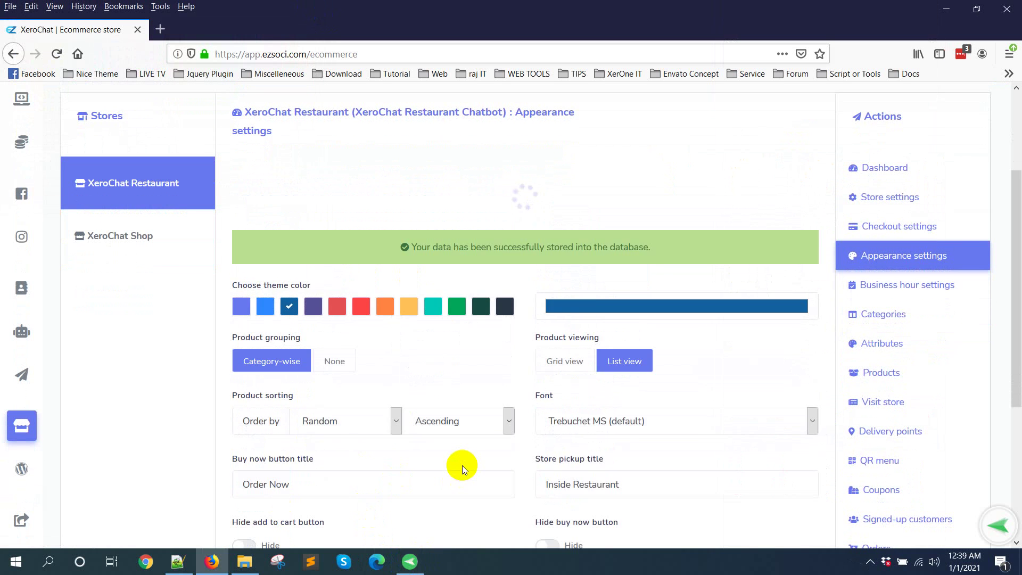
{"action": "left_click", "coordinate": [420, 569]}
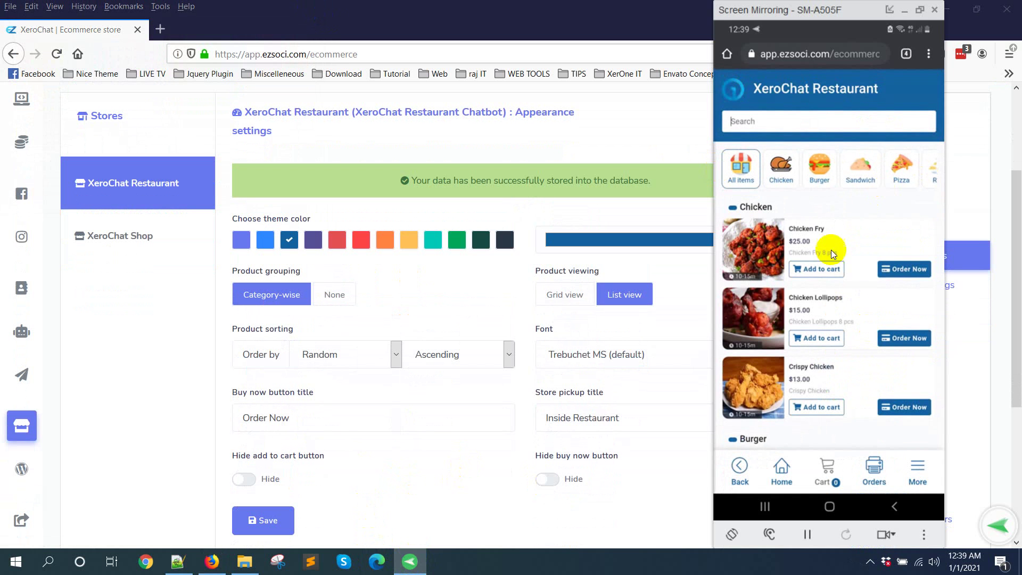
{"action": "scroll", "coordinate": [443, 305], "scroll_direction": "up", "scroll_amount": 3}
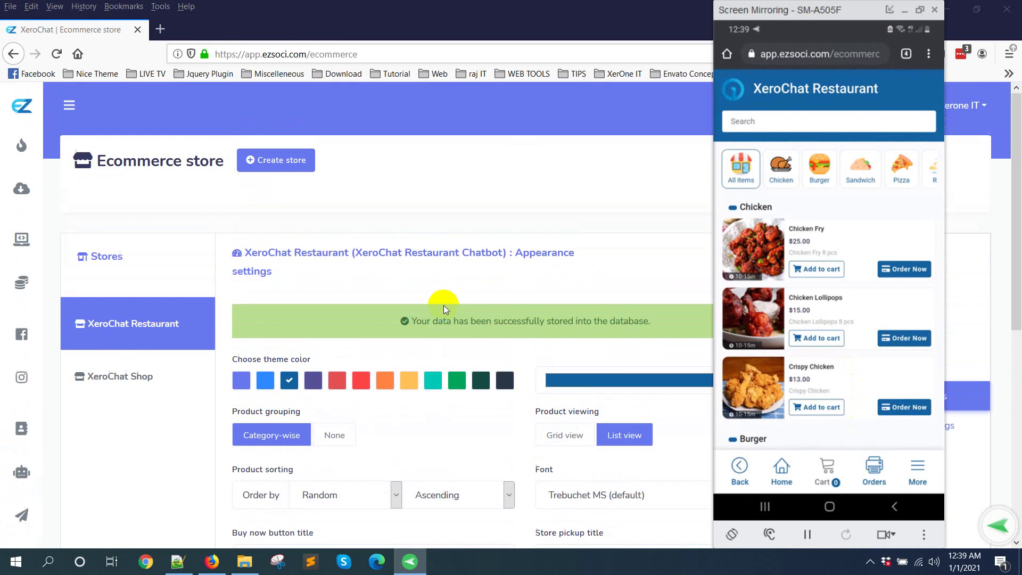
Examine how the category-wise product grouping is laid out in the storefront on the mirrored phone.
{"action": "scroll", "coordinate": [444, 295], "scroll_direction": "down", "scroll_amount": 2}
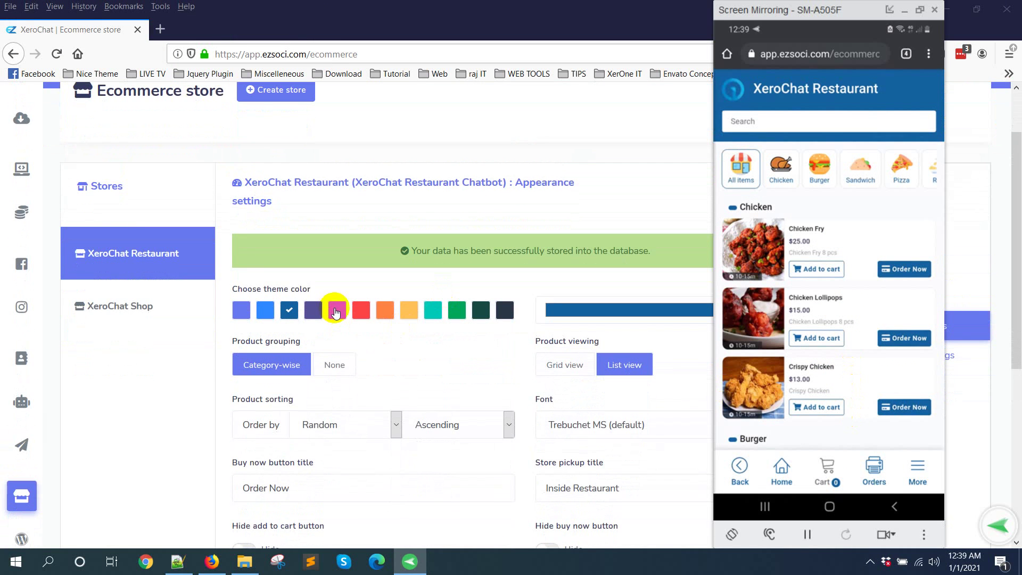
{"action": "scroll", "coordinate": [402, 355], "scroll_direction": "down", "scroll_amount": 2}
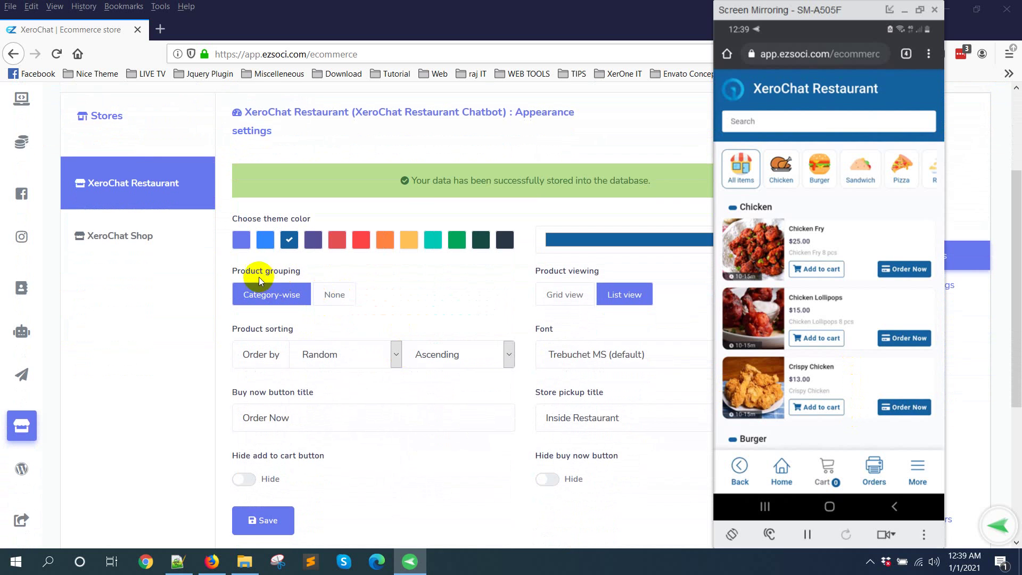
{"action": "left_click", "coordinate": [228, 269]}
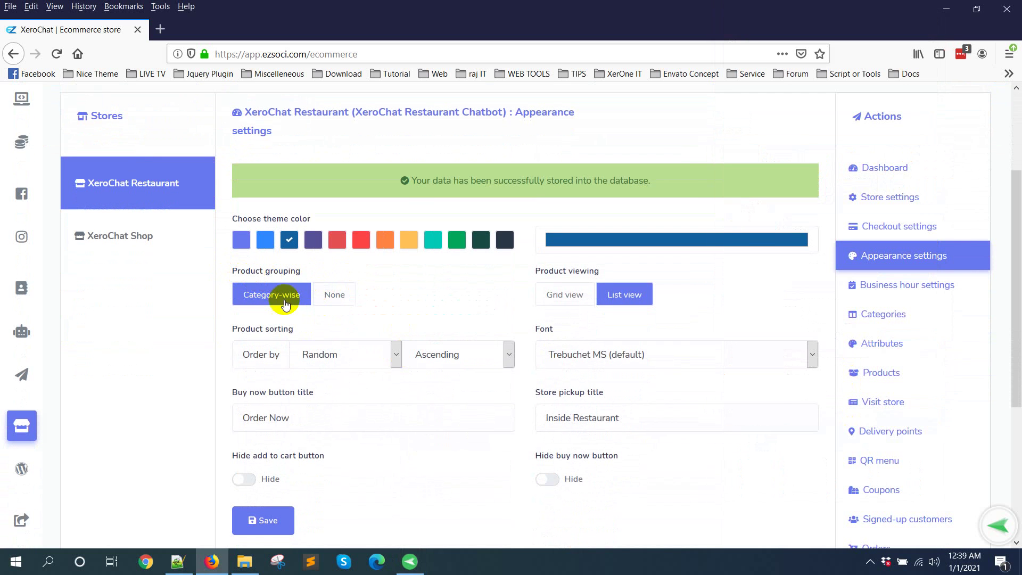
{"action": "left_click", "coordinate": [409, 560]}
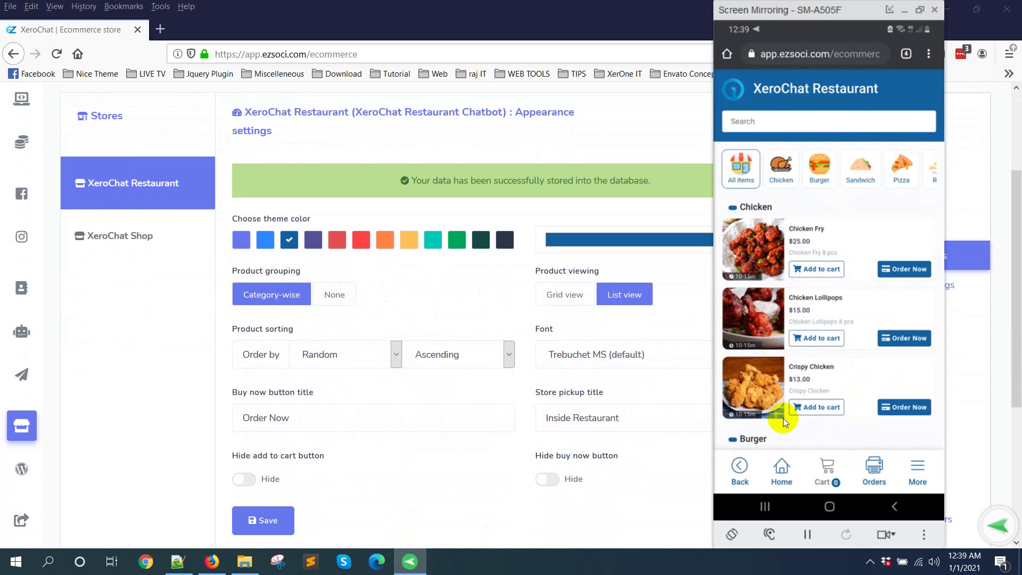
{"action": "scroll", "coordinate": [783, 422], "scroll_direction": "down", "scroll_amount": 8}
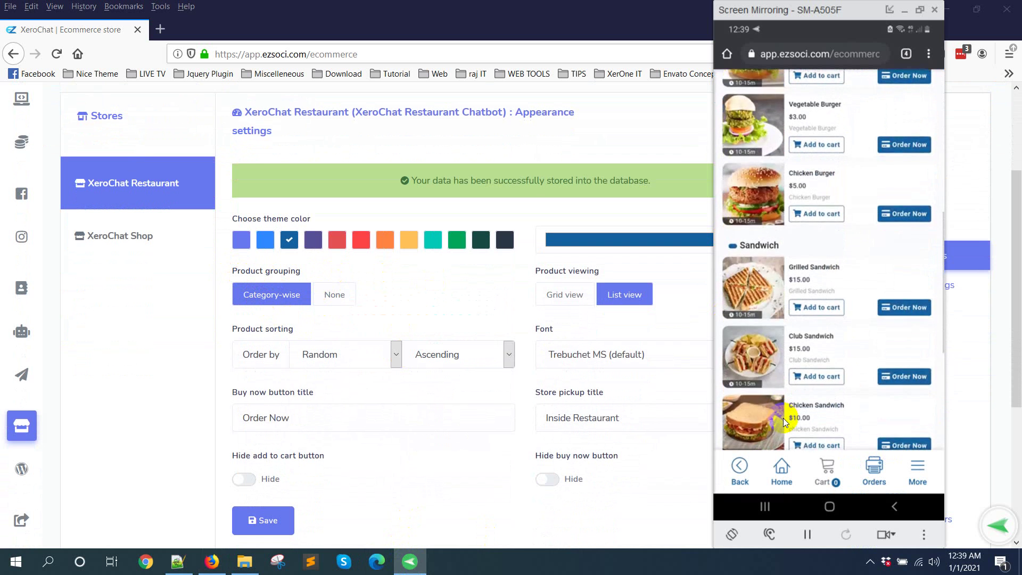
{"action": "scroll", "coordinate": [797, 303], "scroll_direction": "up", "scroll_amount": 10}
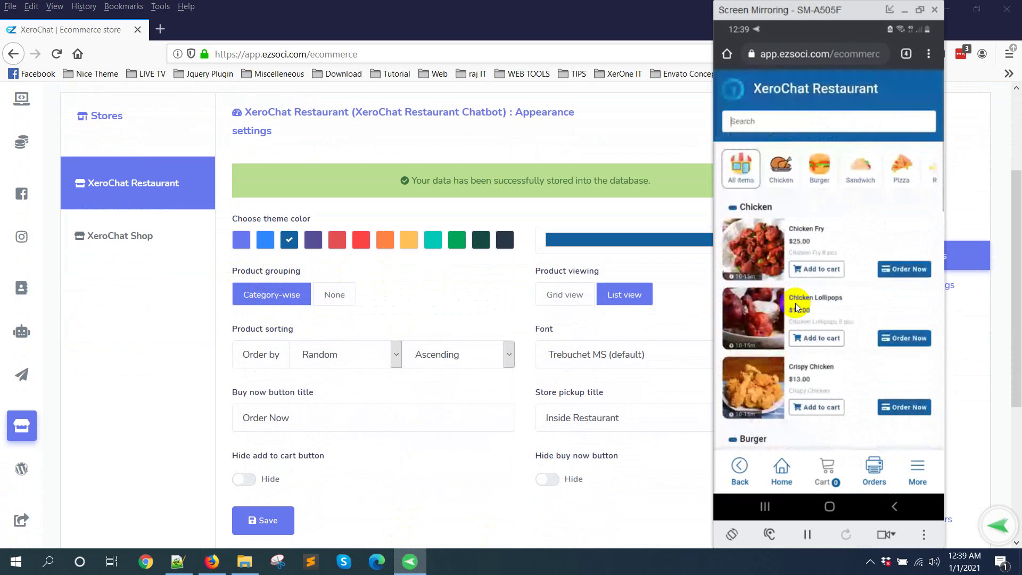
Set product grouping to None, save, and review the product list in the refreshed storefront on the mirrored phone.
{"action": "left_click", "coordinate": [334, 293]}
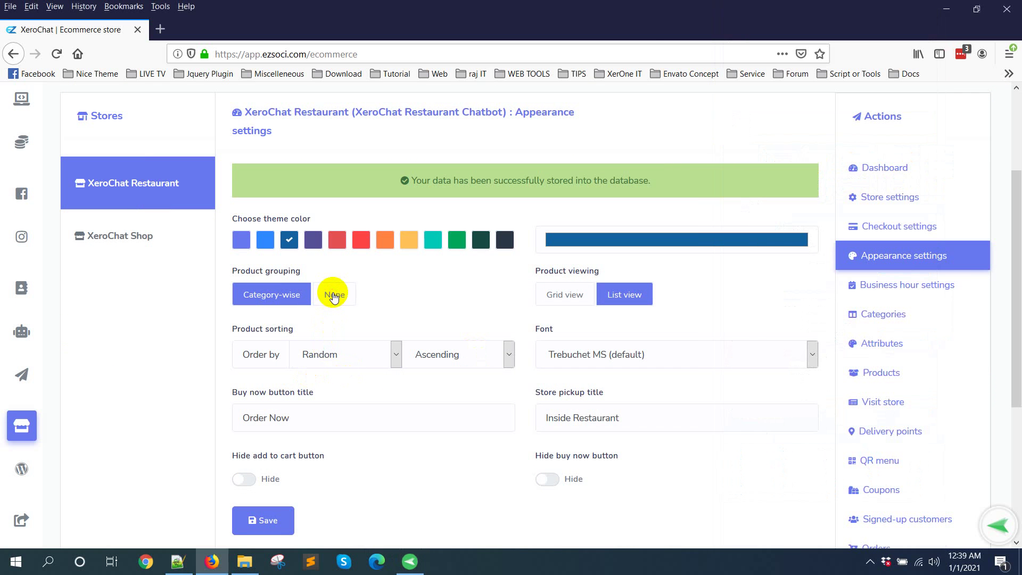
{"action": "left_click", "coordinate": [268, 520]}
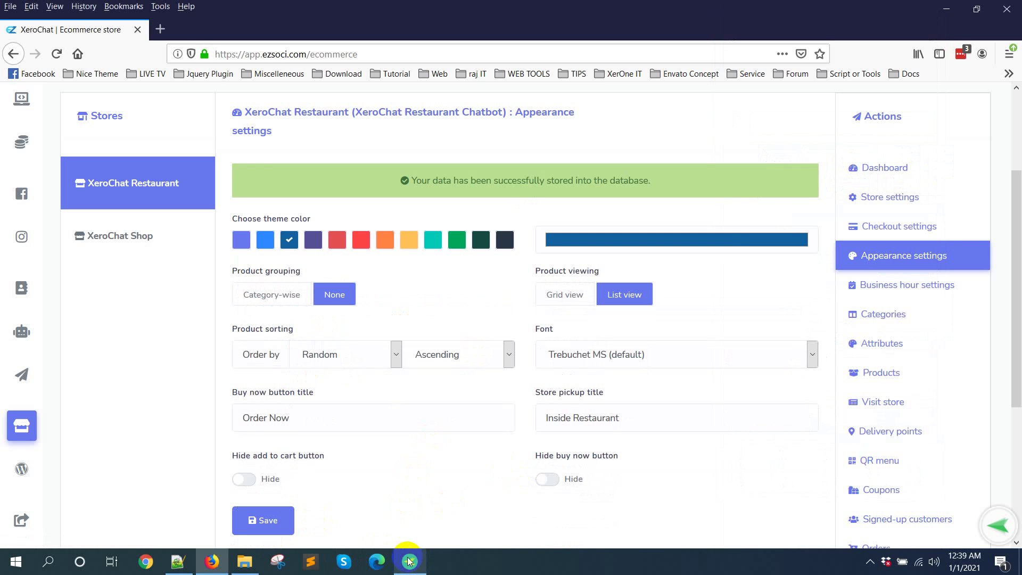
{"action": "left_click", "coordinate": [410, 562]}
{"action": "left_click", "coordinate": [830, 280]}
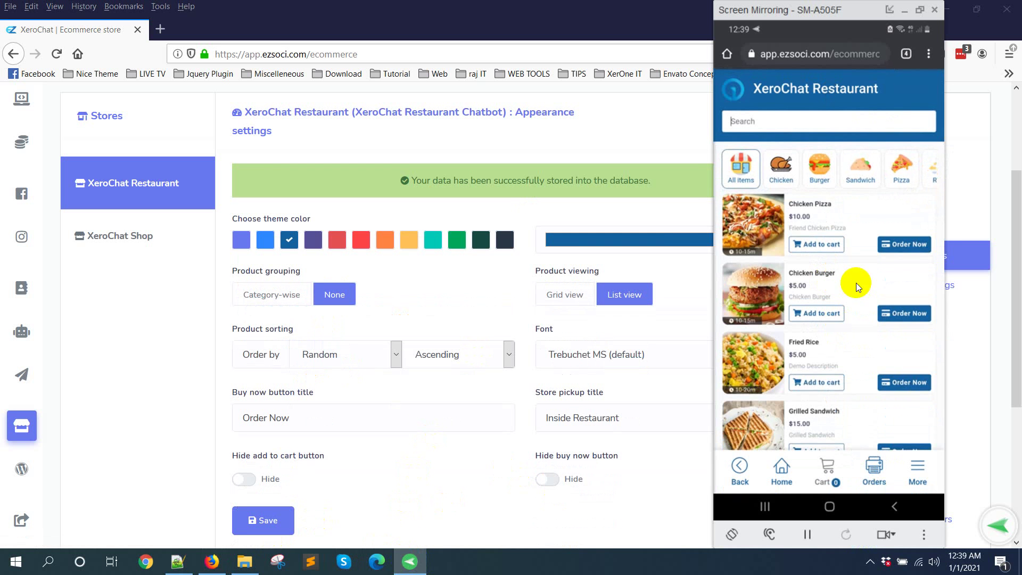
{"action": "scroll", "coordinate": [817, 344], "scroll_direction": "down", "scroll_amount": 10}
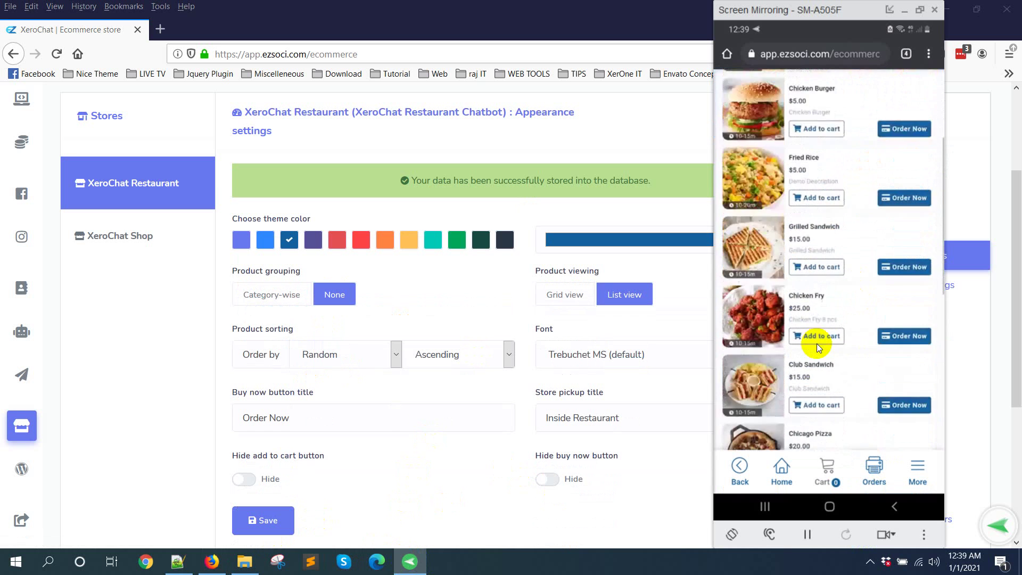
{"action": "scroll", "coordinate": [816, 344], "scroll_direction": "up", "scroll_amount": 10}
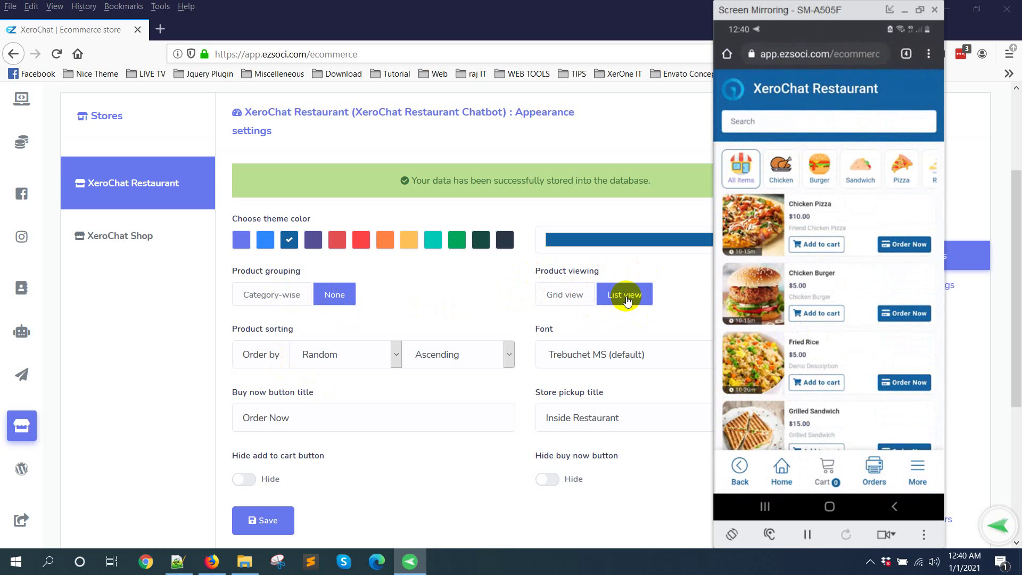
Set product viewing to Grid view, save, and review the refreshed storefront on the mirrored phone.
{"action": "left_click", "coordinate": [564, 297]}
{"action": "left_click", "coordinate": [280, 519]}
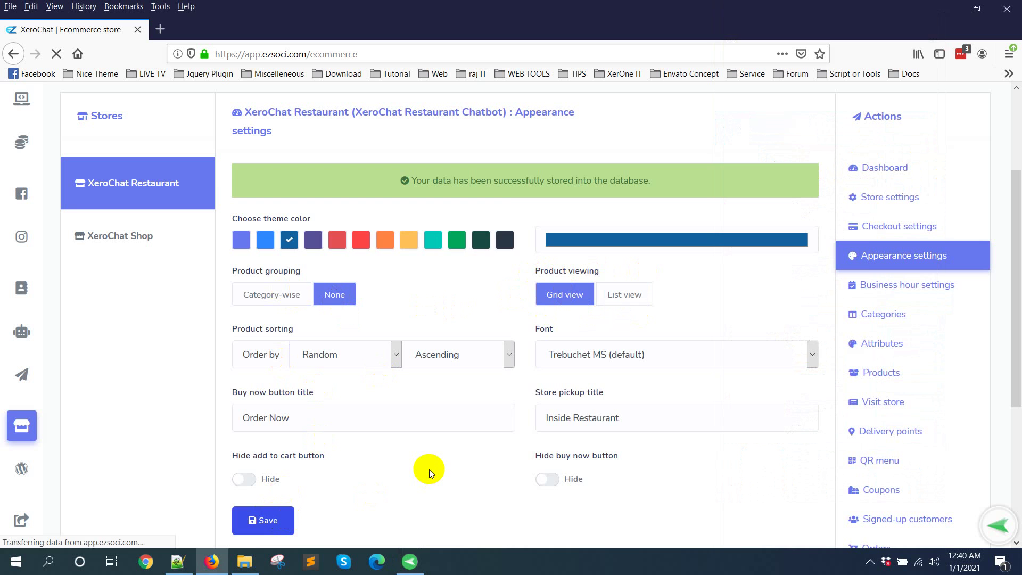
{"action": "left_click", "coordinate": [410, 561]}
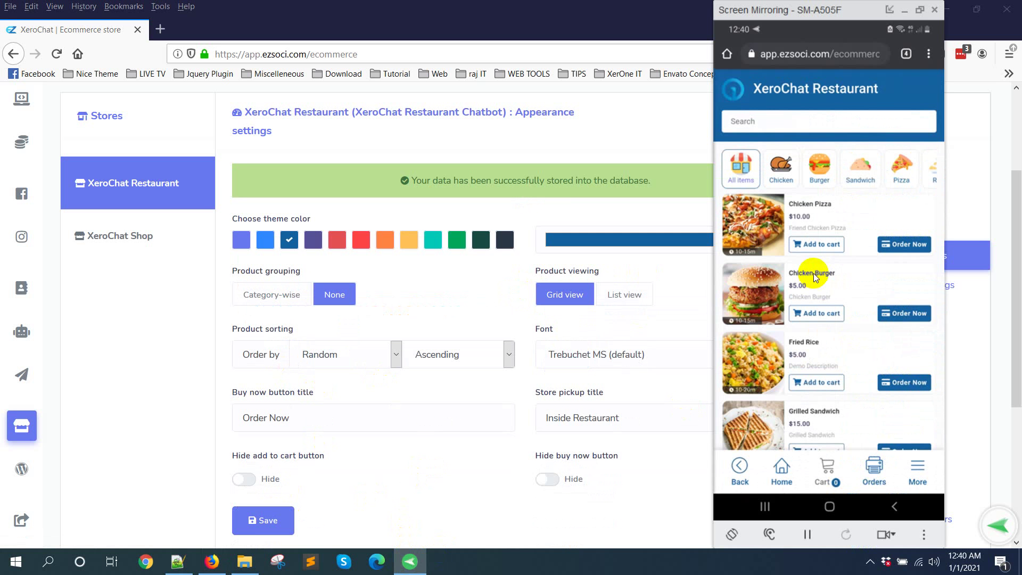
{"action": "left_click_drag", "start_coordinate": [814, 277], "coordinate": [814, 277]}
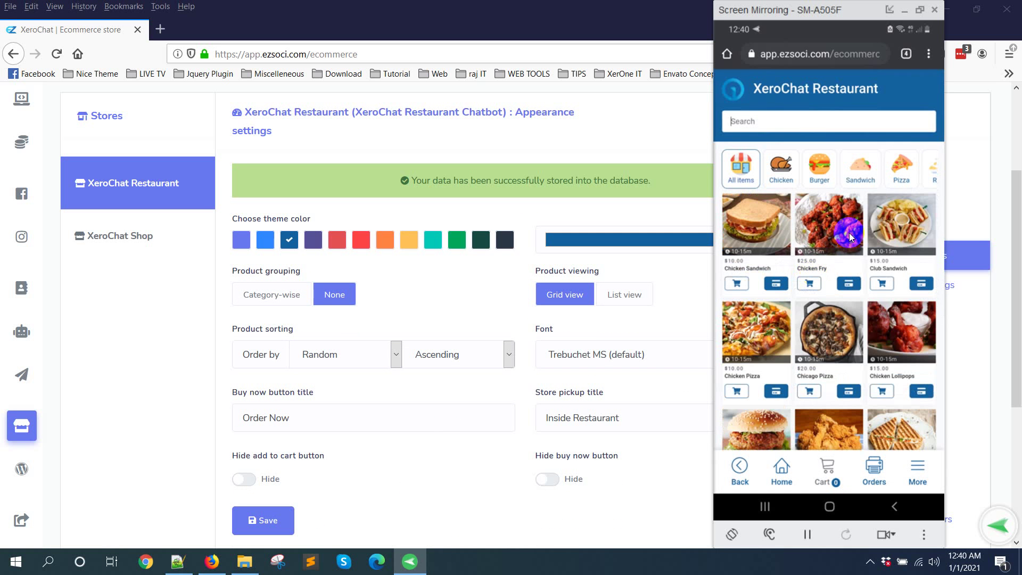
{"action": "scroll", "coordinate": [852, 293], "scroll_direction": "down", "scroll_amount": 3}
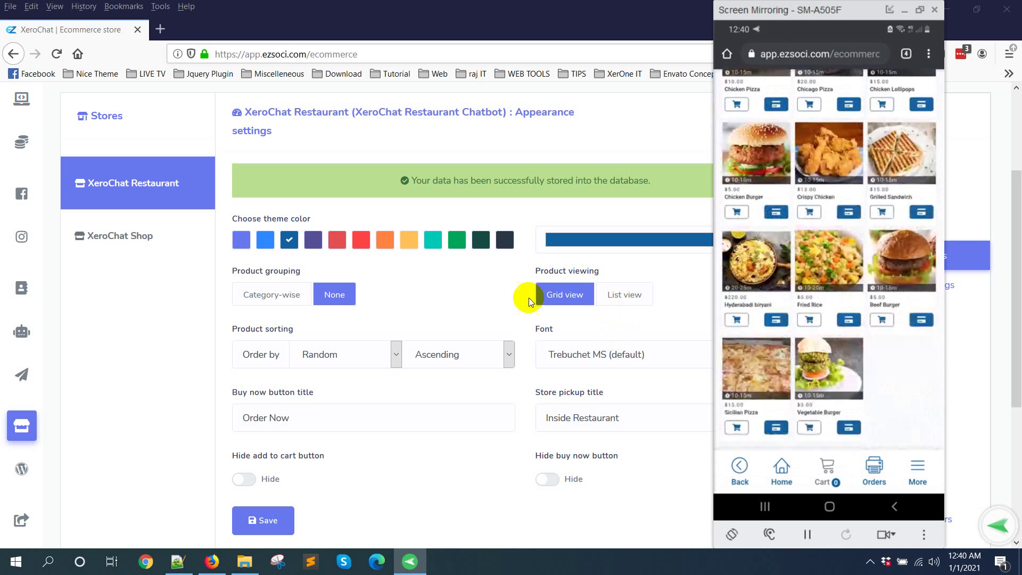
Review the product sorting criteria and direction options, keeping Random and Ascending.
{"action": "scroll", "coordinate": [296, 326], "scroll_direction": "down", "scroll_amount": 3}
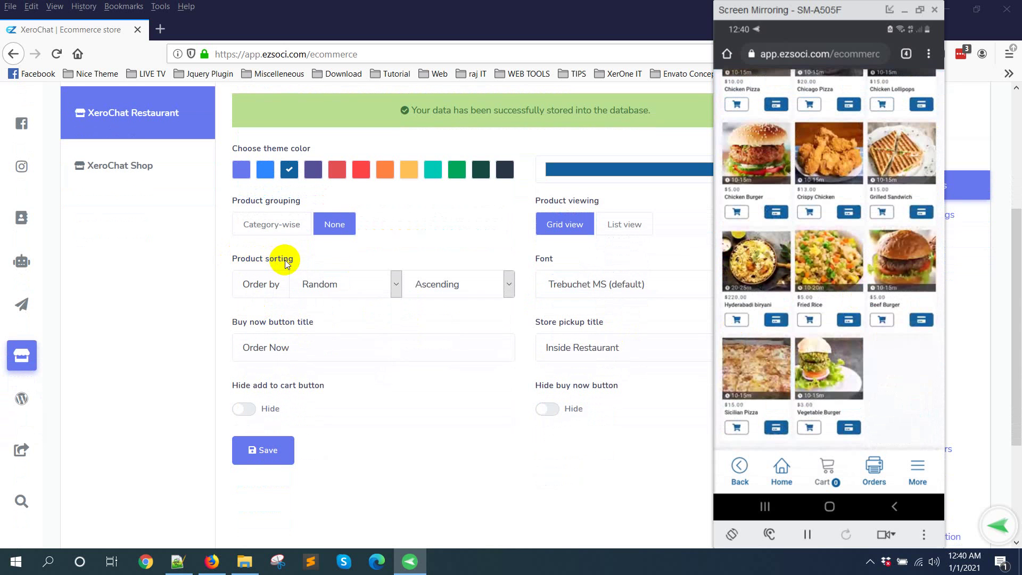
{"action": "left_click", "coordinate": [347, 292]}
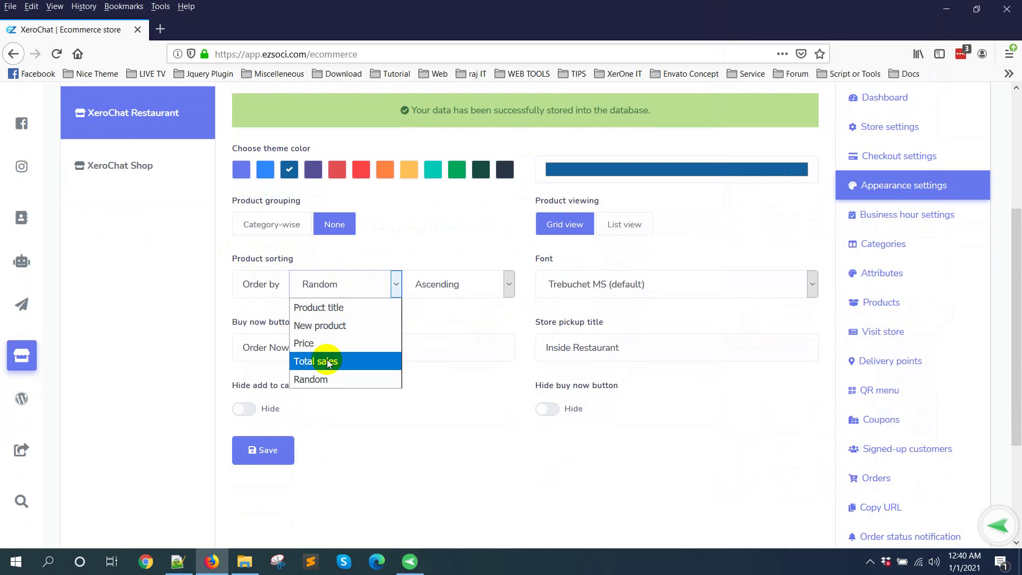
{"action": "left_click", "coordinate": [337, 378]}
{"action": "left_click", "coordinate": [448, 285]}
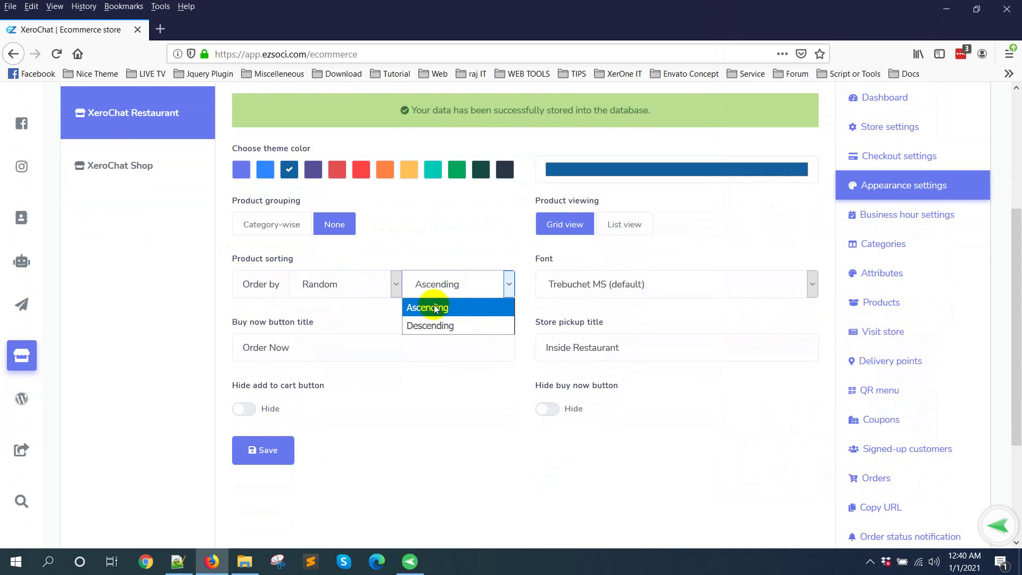
{"action": "left_click", "coordinate": [520, 307]}
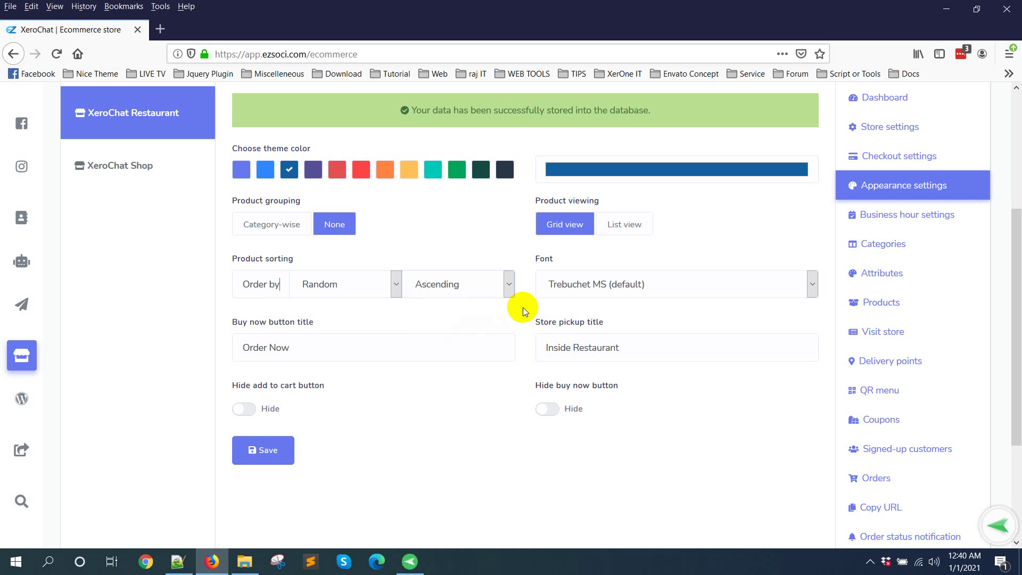
{"action": "scroll", "coordinate": [586, 319], "scroll_direction": "up", "scroll_amount": 2}
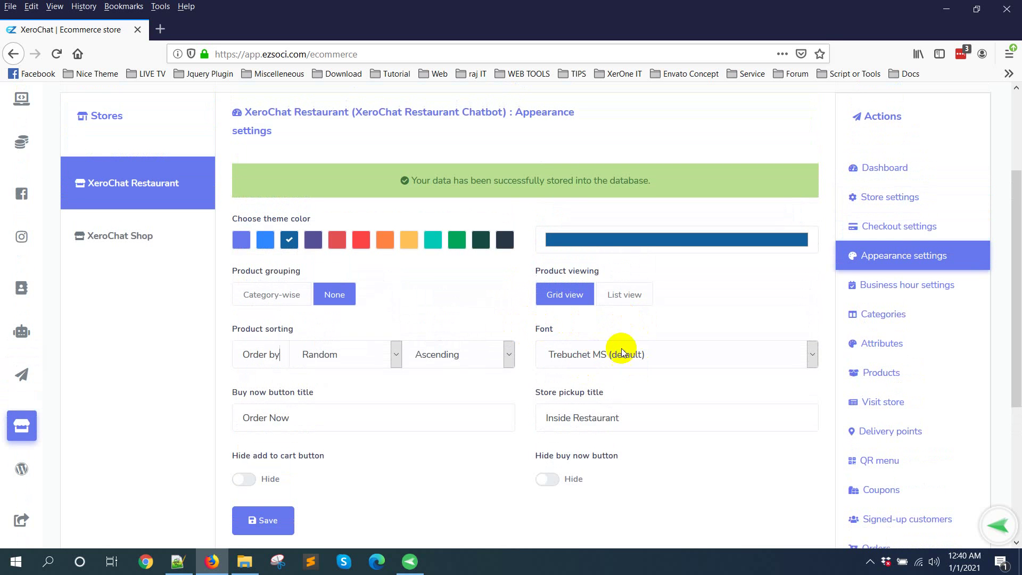
Set the store font to Arial, save, and check the refreshed storefront on the mirrored phone.
{"action": "left_click", "coordinate": [636, 354]}
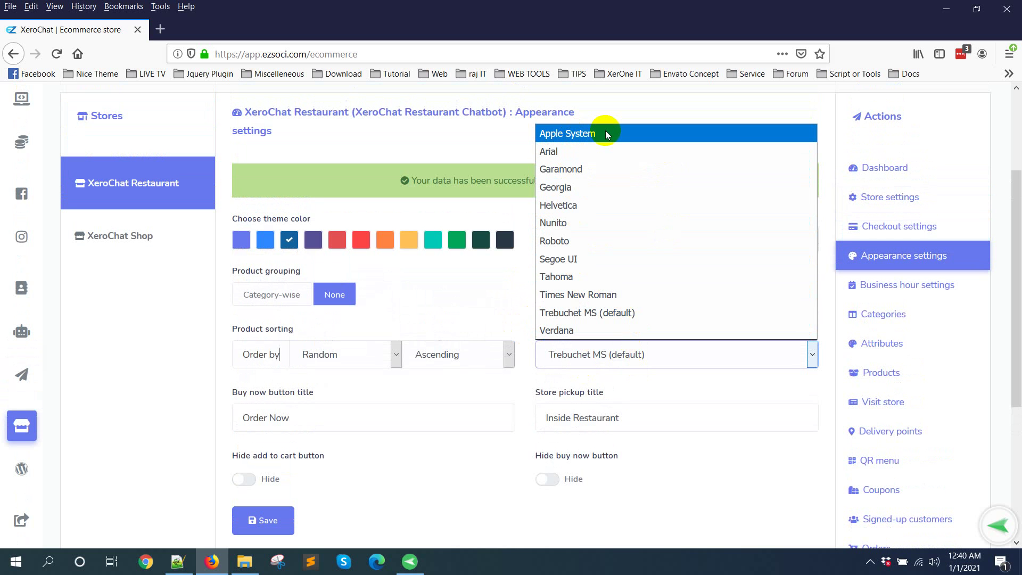
{"action": "left_click", "coordinate": [575, 152]}
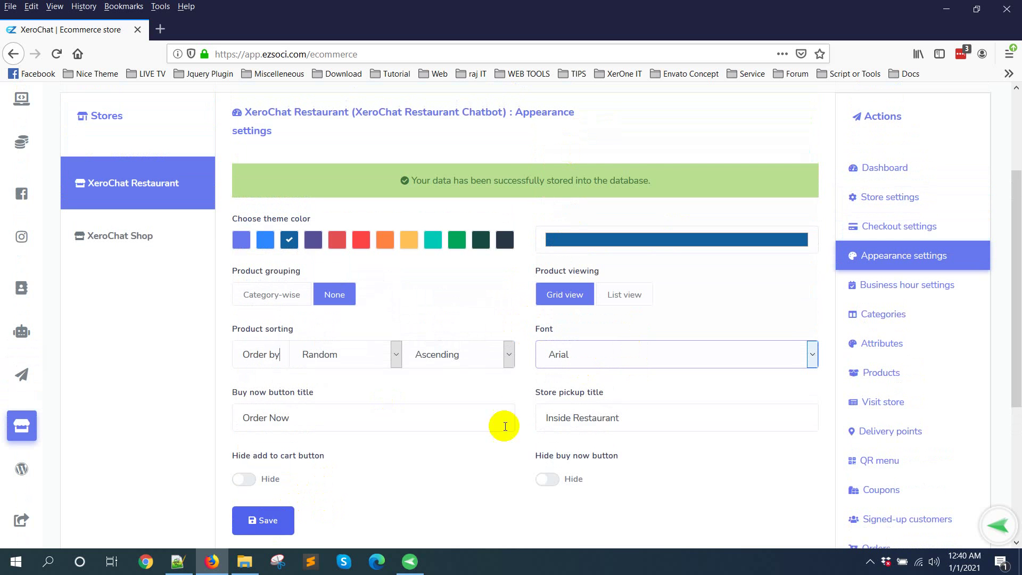
{"action": "left_click", "coordinate": [284, 520]}
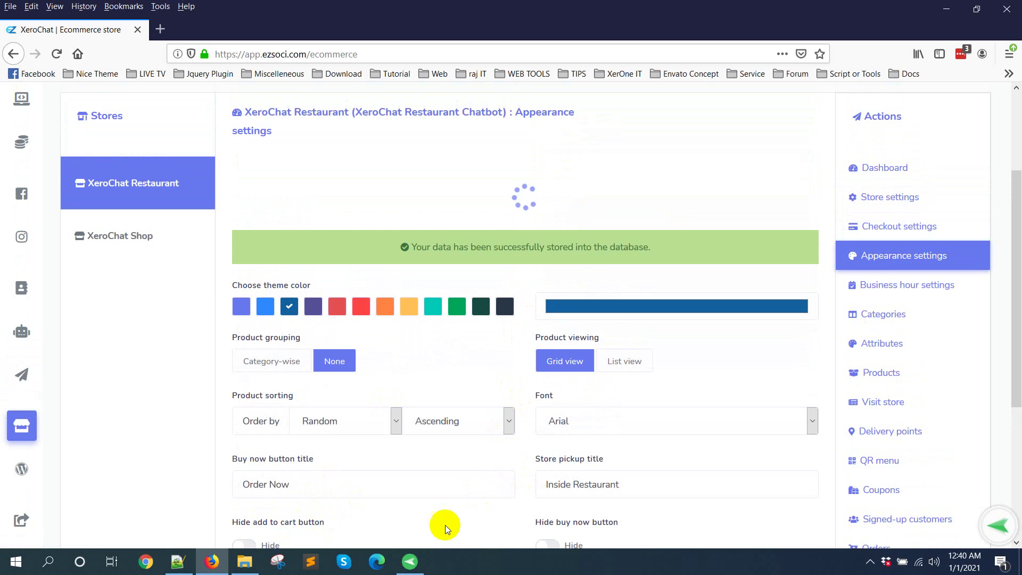
{"action": "left_click", "coordinate": [408, 560]}
{"action": "scroll", "coordinate": [804, 219], "scroll_direction": "up", "scroll_amount": 5}
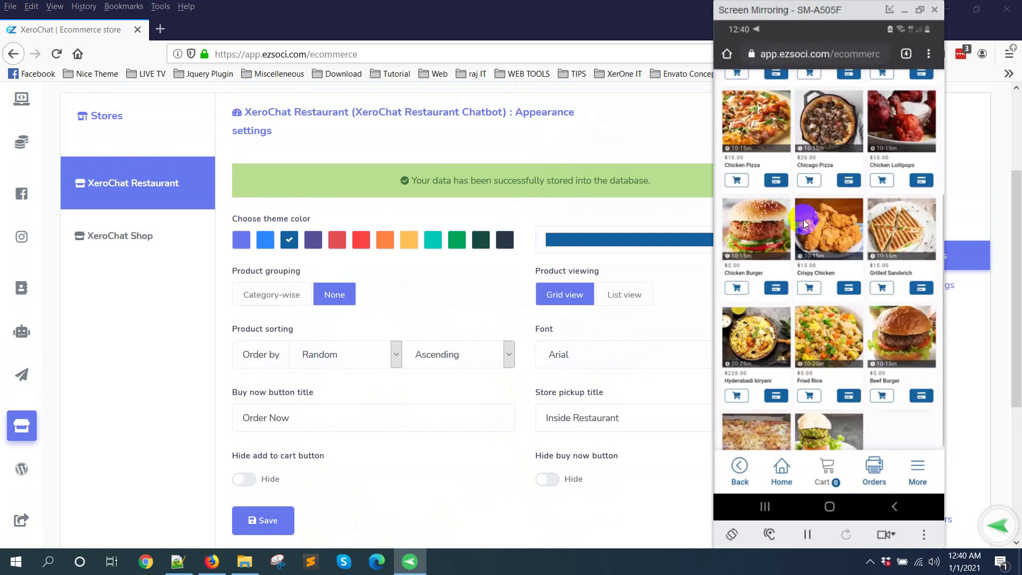
{"action": "scroll", "coordinate": [803, 219], "scroll_direction": "up", "scroll_amount": 2}
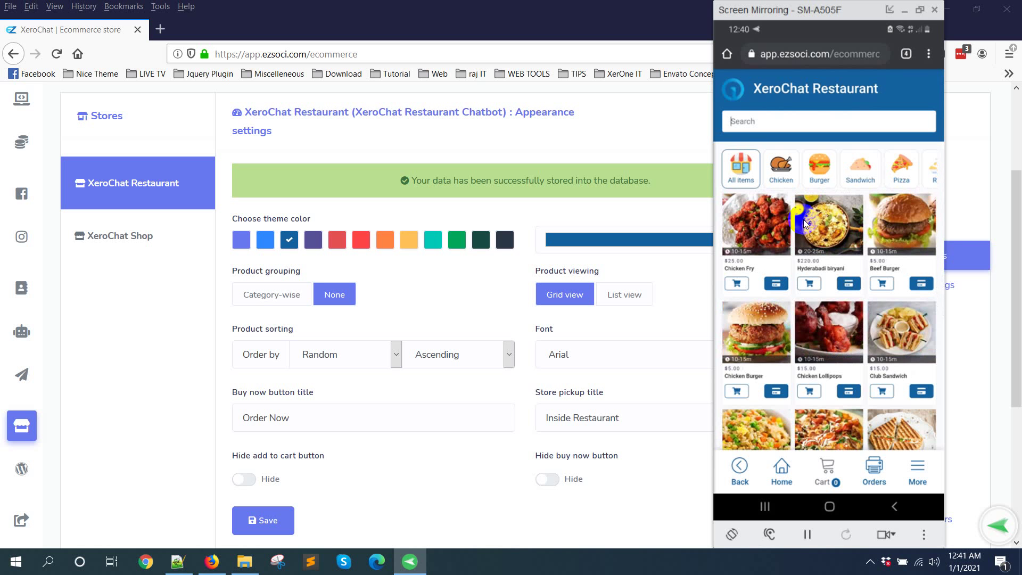
Set the store font to Trebuchet MS (default) and the product grouping to Category-wise.
{"action": "left_click", "coordinate": [414, 332]}
{"action": "left_click", "coordinate": [593, 349]}
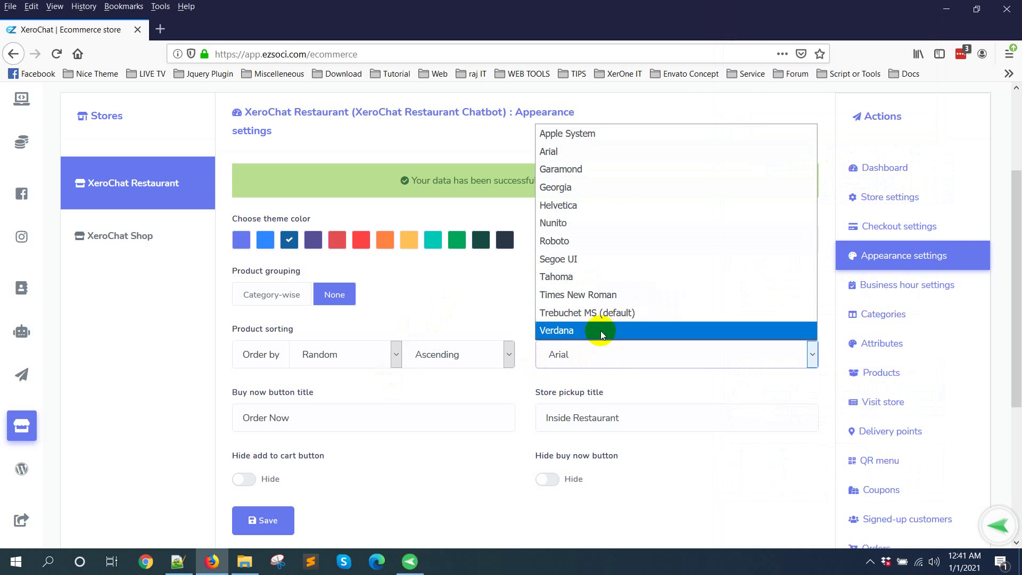
{"action": "left_click", "coordinate": [596, 313]}
{"action": "left_click", "coordinate": [273, 293]}
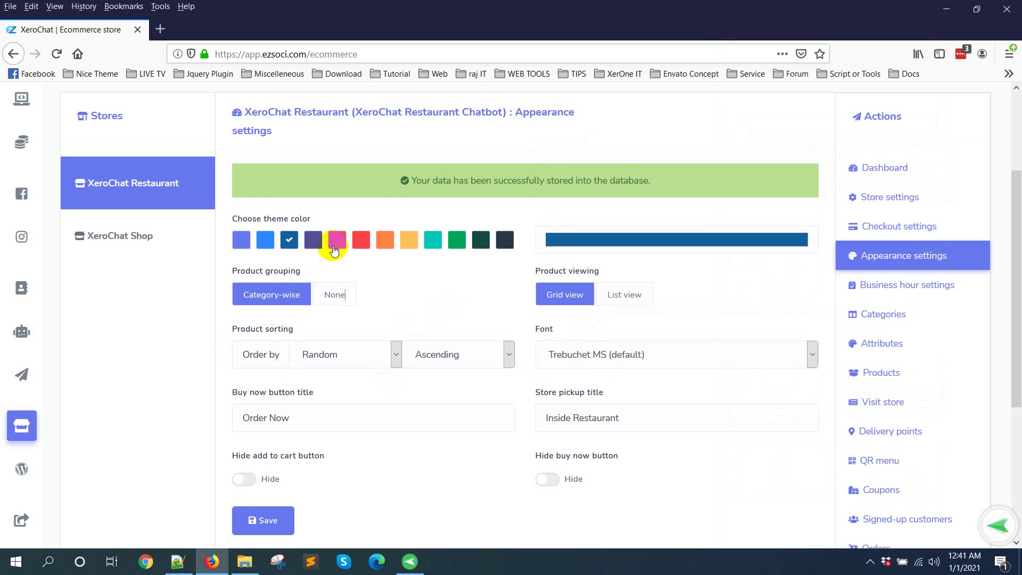
Choose the light red theme color, fifth in the palette, and set product viewing to List view.
{"action": "left_click", "coordinate": [334, 249]}
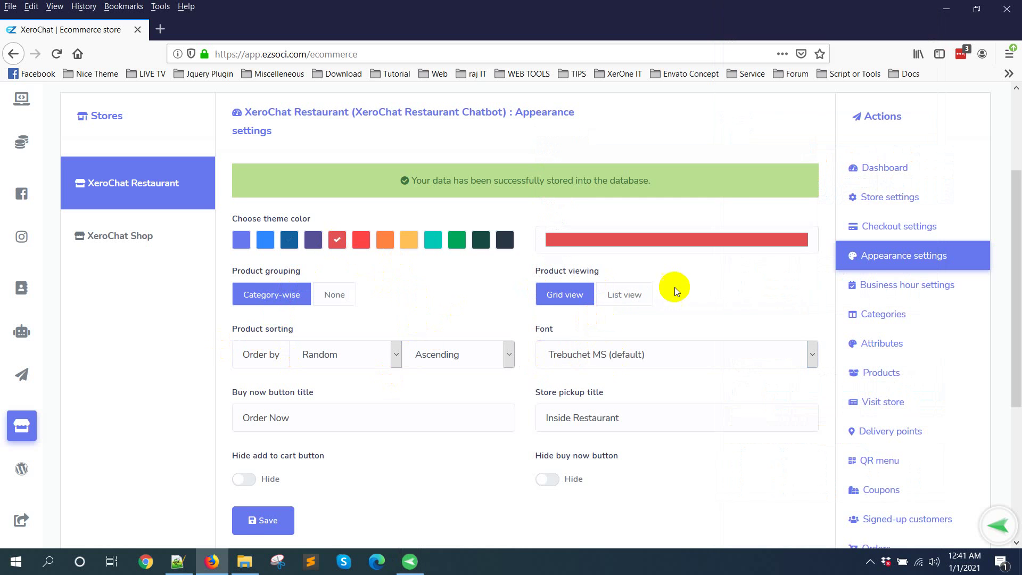
{"action": "scroll", "coordinate": [660, 282], "scroll_direction": "down", "scroll_amount": 2}
{"action": "left_click", "coordinate": [622, 224]}
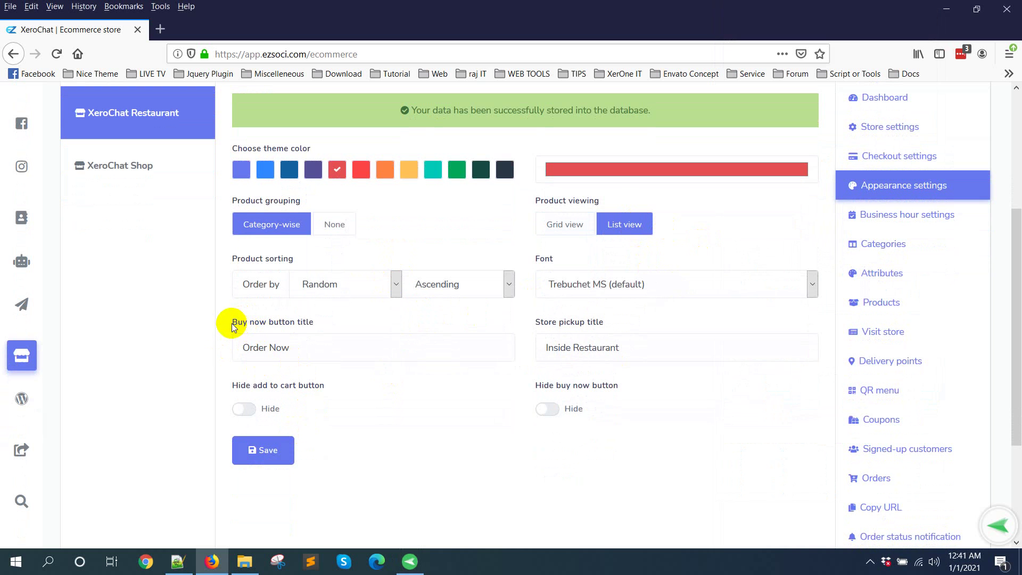
Review the buy now button title, keeping Order Now as its text.
{"action": "left_click", "coordinate": [304, 327]}
{"action": "triple_click", "coordinate": [268, 354]}
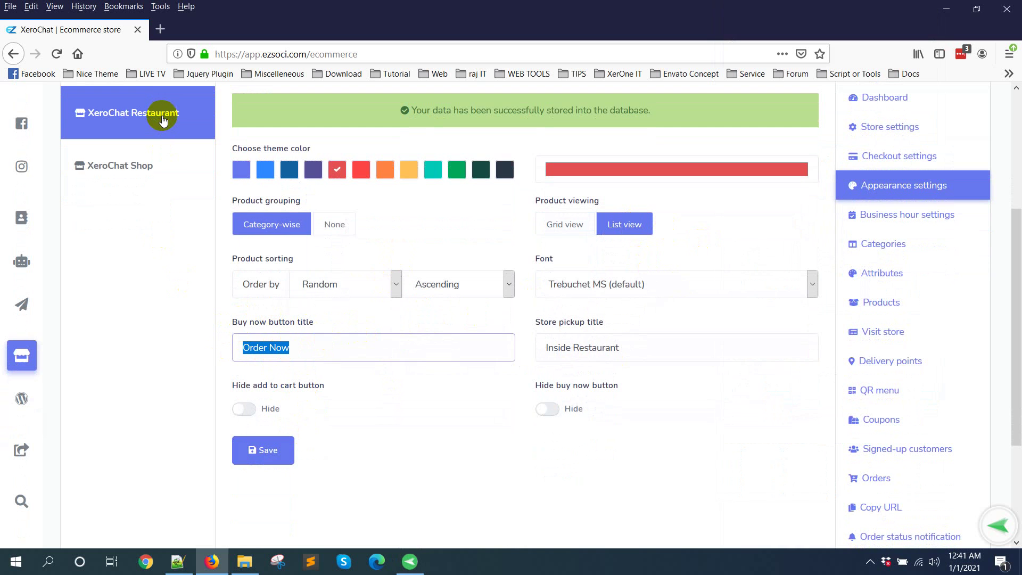
{"action": "left_click", "coordinate": [312, 351]}
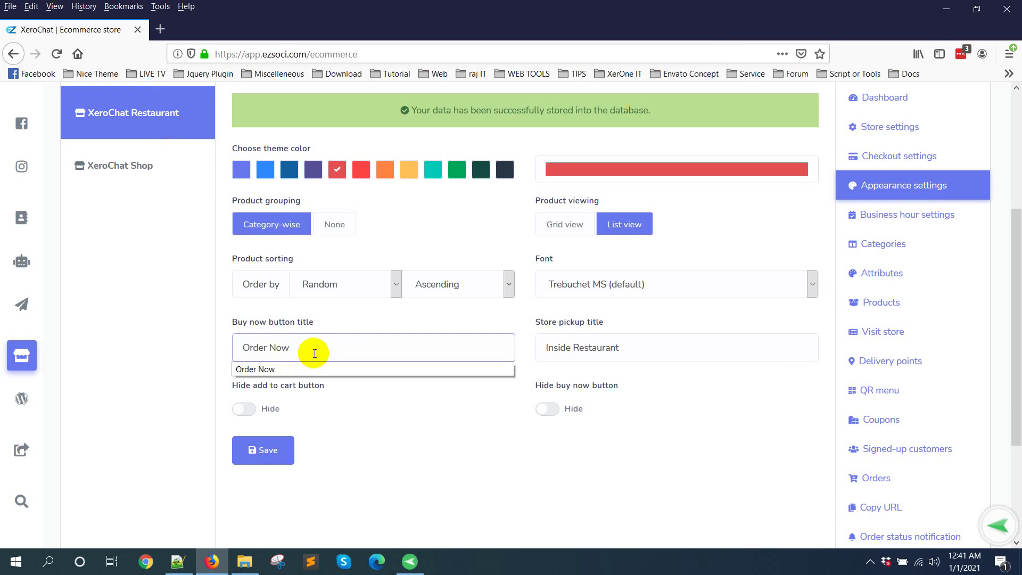
{"action": "left_click", "coordinate": [337, 369]}
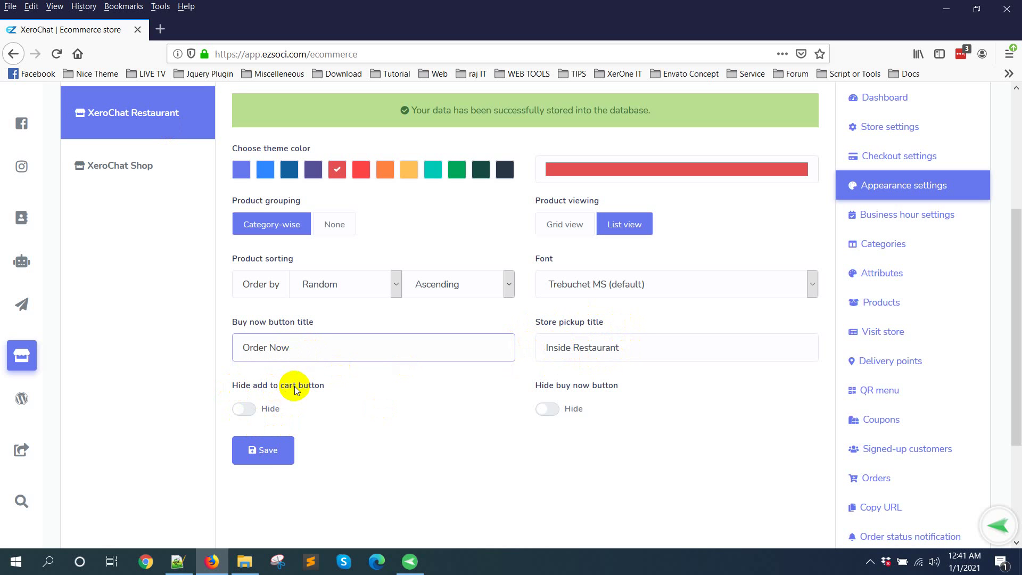
Save the appearance settings and check the refreshed storefront on the mirrored phone.
{"action": "left_click", "coordinate": [268, 457]}
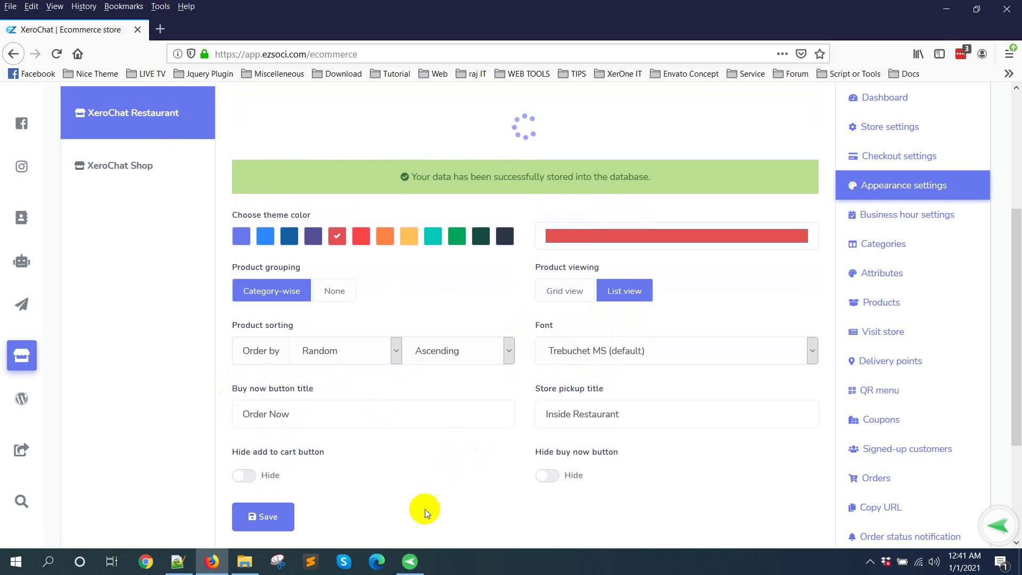
{"action": "left_click", "coordinate": [410, 562]}
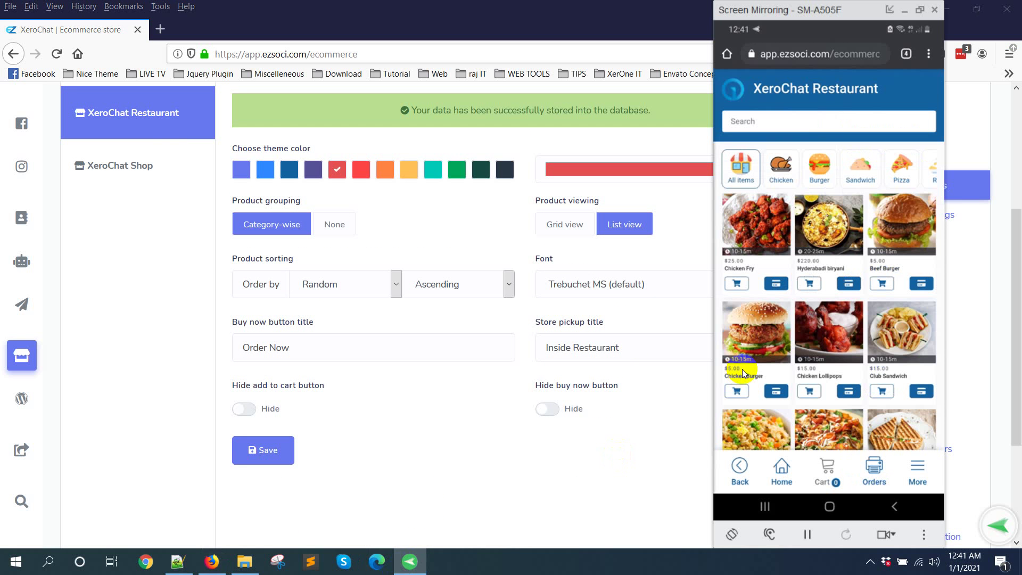
{"action": "left_click", "coordinate": [742, 369]}
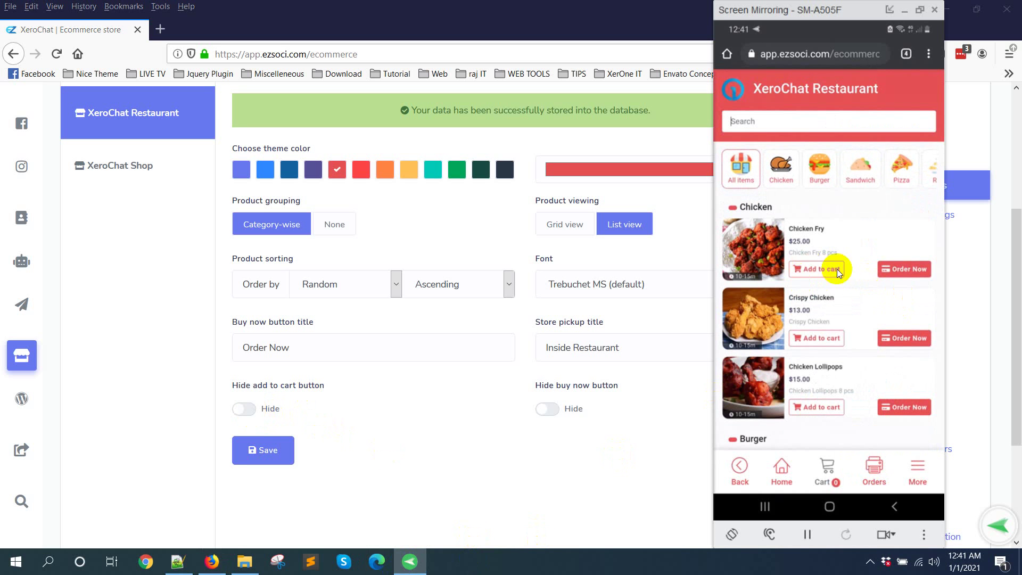
Hide the add to cart button, save, and check the product list on the mirrored phone.
{"action": "left_click", "coordinate": [250, 409]}
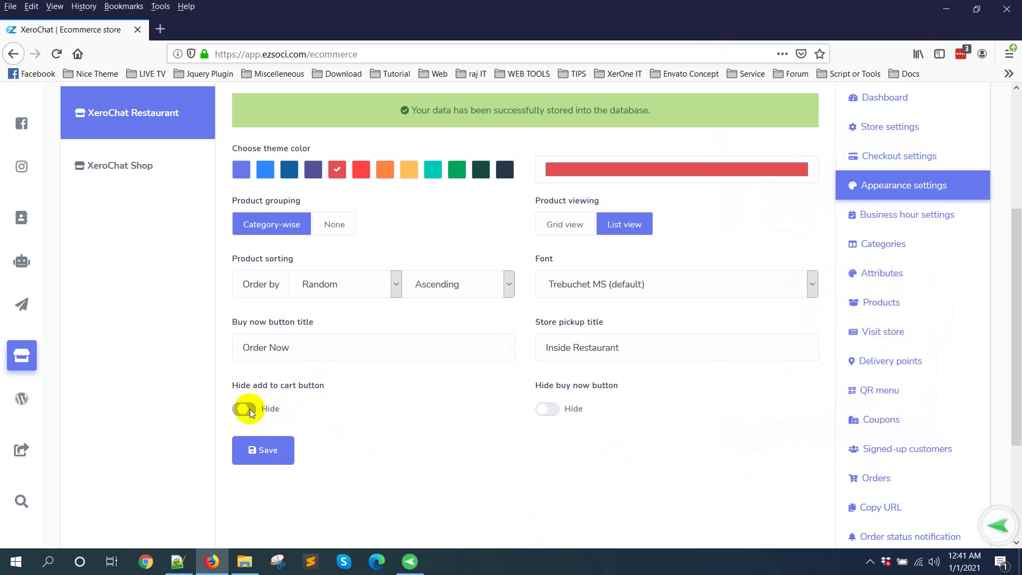
{"action": "left_click", "coordinate": [258, 450]}
{"action": "left_click", "coordinate": [410, 561]}
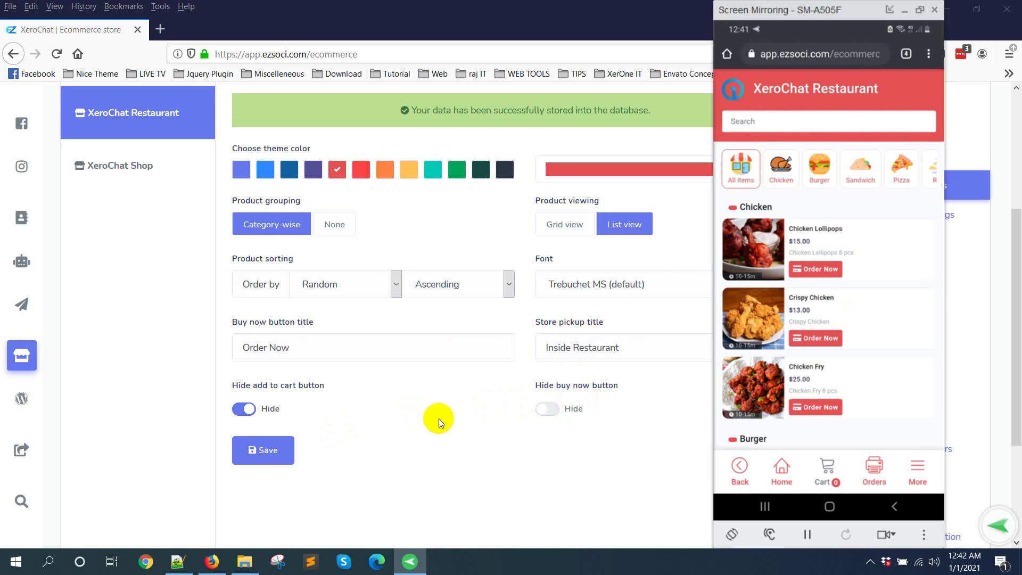
Hide the buy now button instead of the add to cart button, save, and check the storefront on the mirrored phone.
{"action": "left_click", "coordinate": [555, 413]}
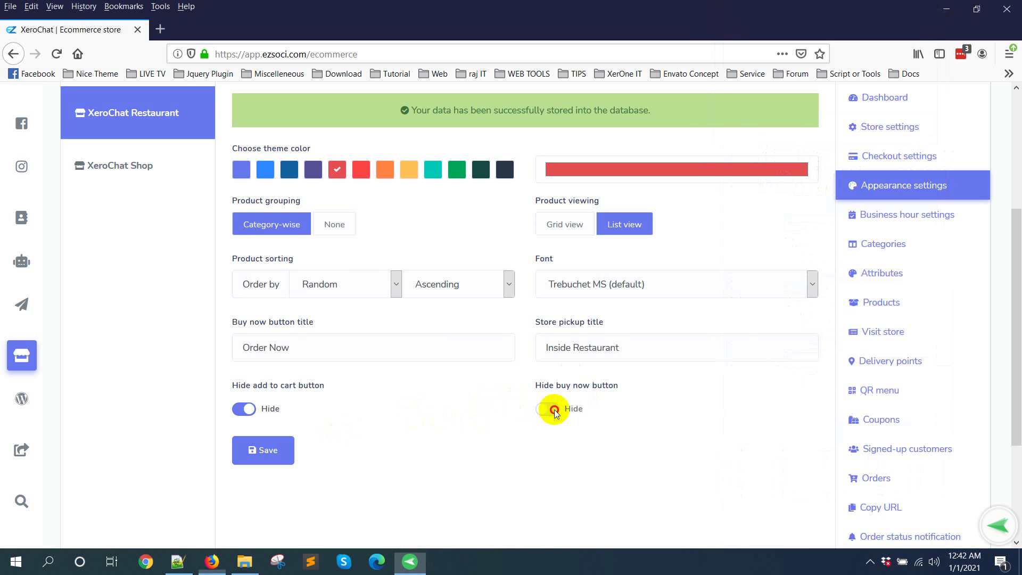
{"action": "left_click", "coordinate": [244, 412]}
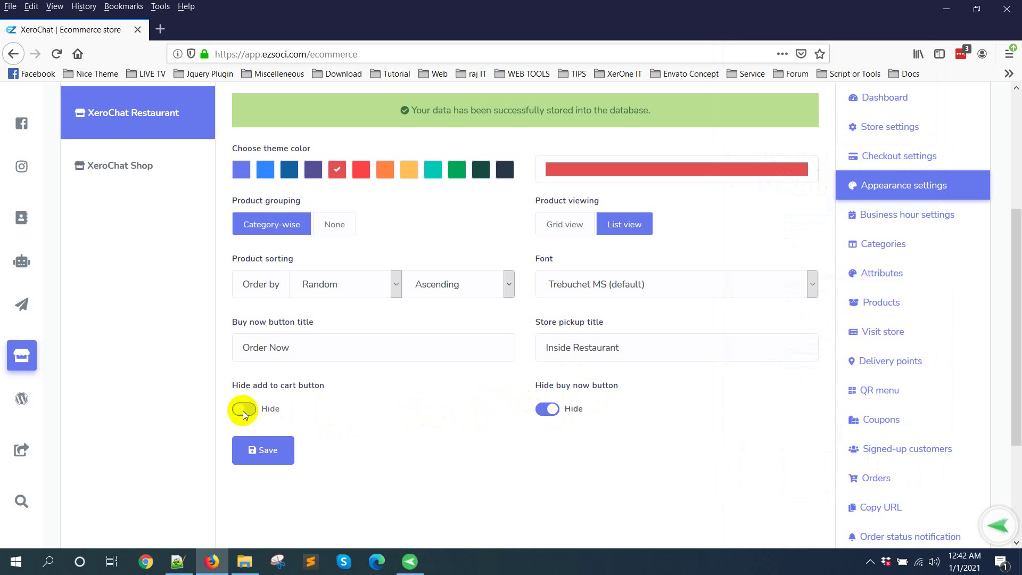
{"action": "left_click", "coordinate": [278, 449]}
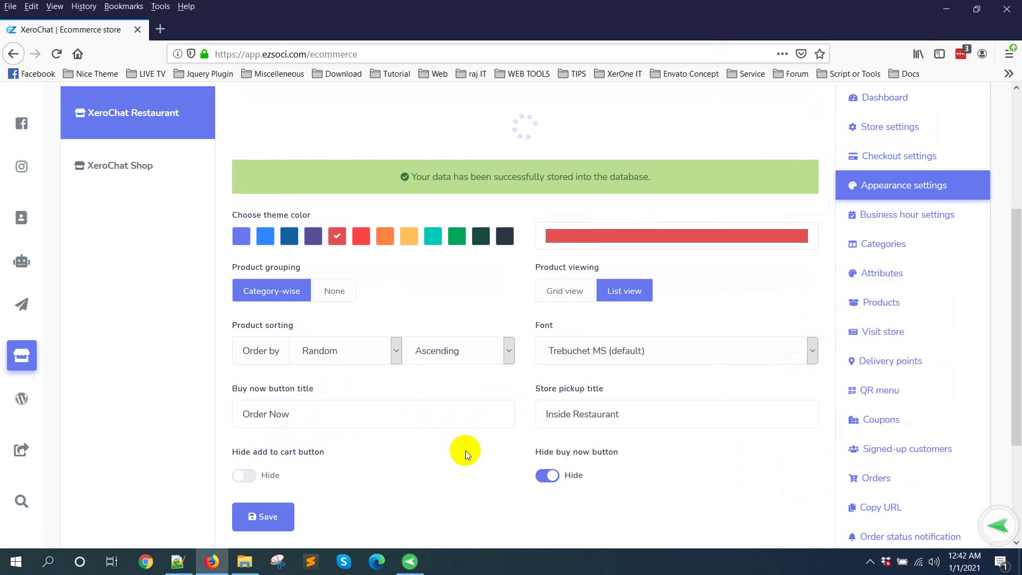
{"action": "left_click", "coordinate": [410, 561]}
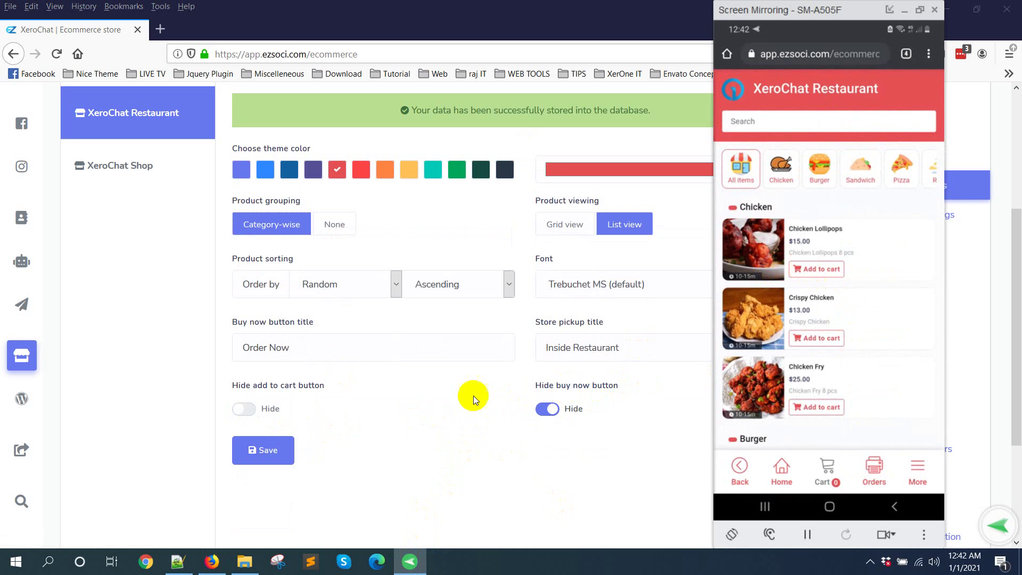
Hide the add to cart button along with the buy now button, save, and review the whole product list on the mirrored phone.
{"action": "left_click", "coordinate": [252, 415]}
{"action": "left_click", "coordinate": [265, 453]}
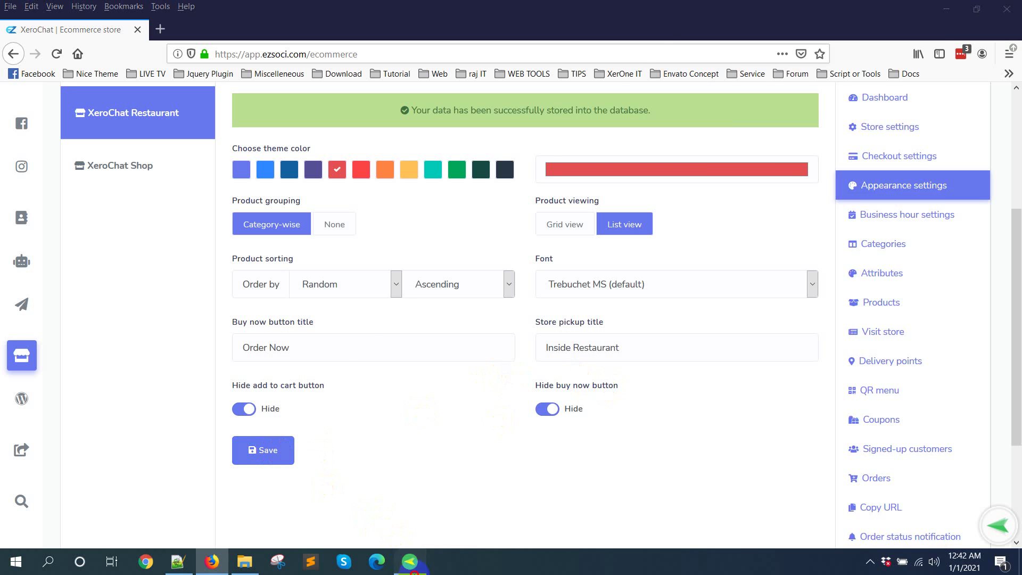
{"action": "left_click", "coordinate": [410, 562]}
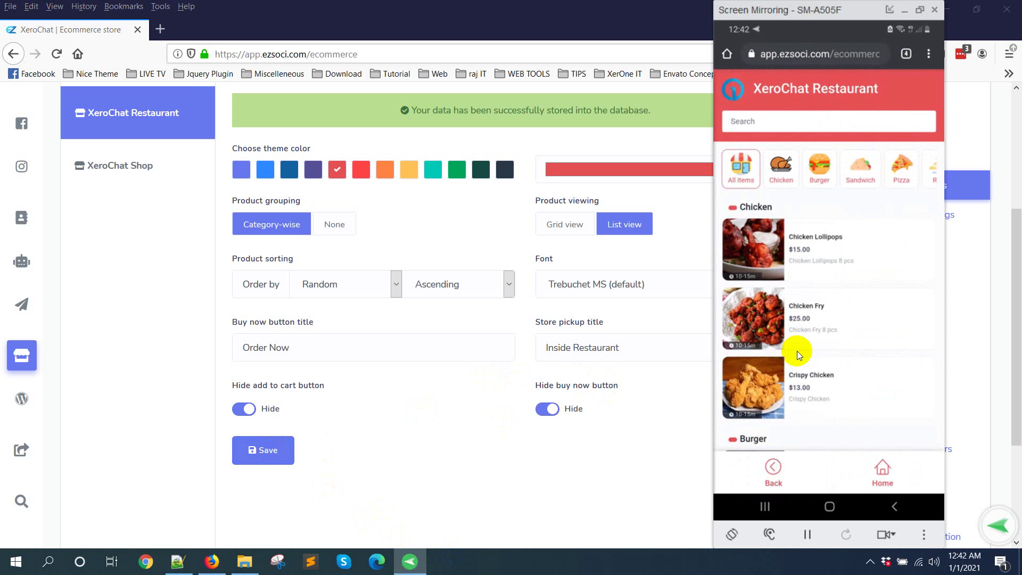
{"action": "scroll", "coordinate": [797, 350], "scroll_direction": "down", "scroll_amount": 15}
{"action": "scroll", "coordinate": [796, 350], "scroll_direction": "up", "scroll_amount": 15}
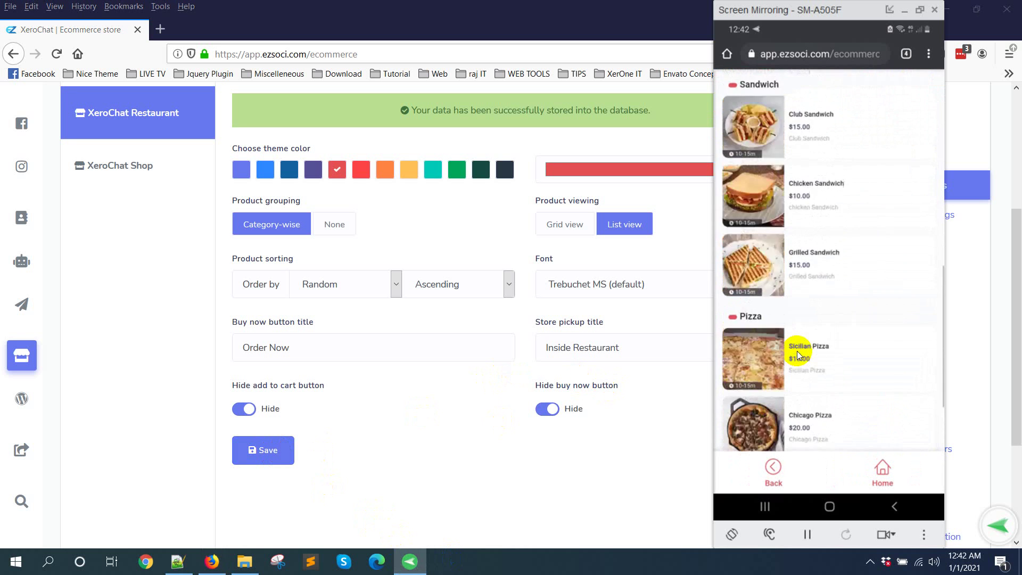
{"action": "scroll", "coordinate": [797, 351], "scroll_direction": "down", "scroll_amount": 15}
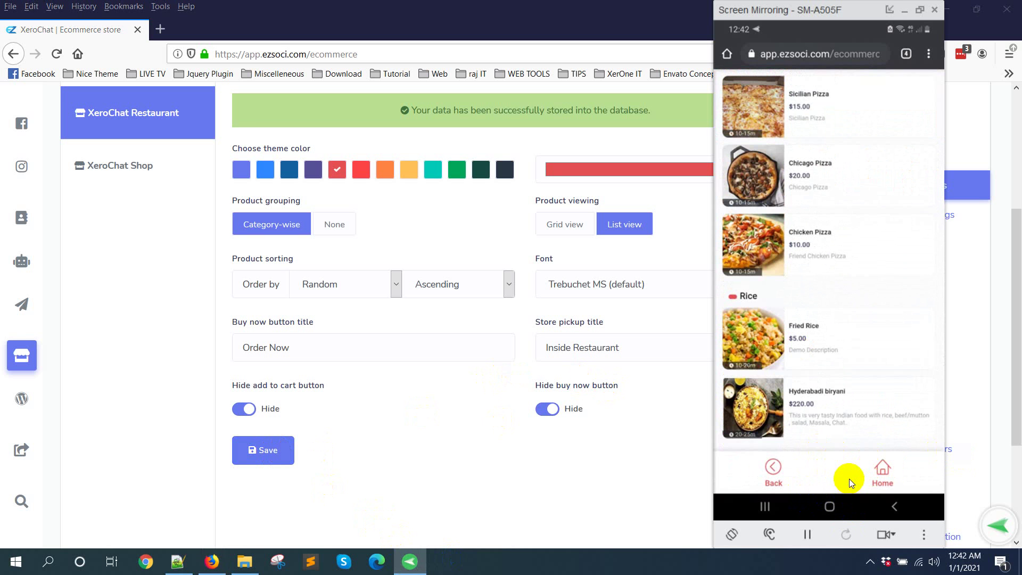
{"action": "scroll", "coordinate": [849, 478], "scroll_direction": "up", "scroll_amount": 2}
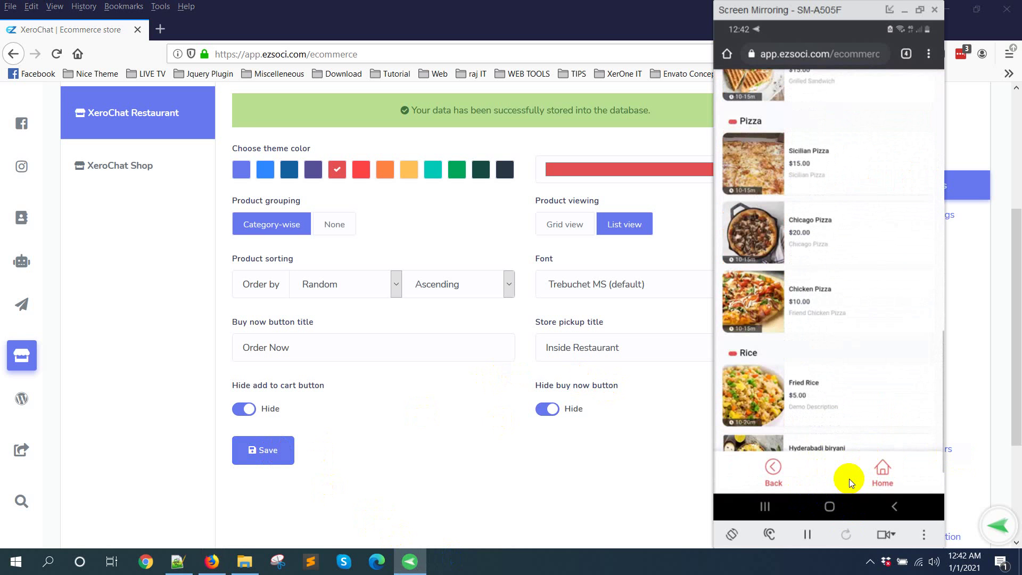
{"action": "scroll", "coordinate": [848, 478], "scroll_direction": "up", "scroll_amount": 5}
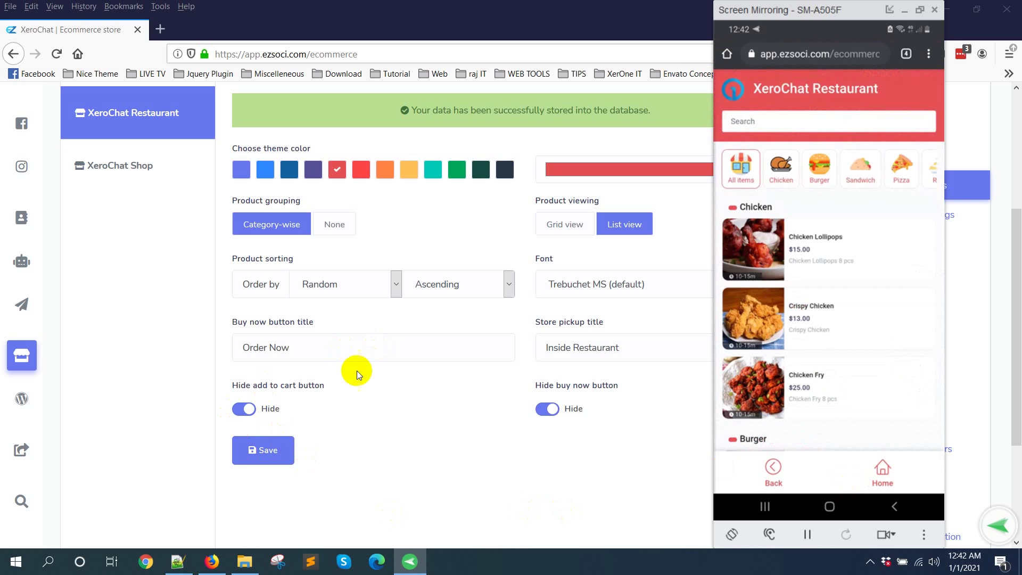
Open the store's business hour settings and turn off Always open to show the daily opening hours.
{"action": "left_click", "coordinate": [373, 397]}
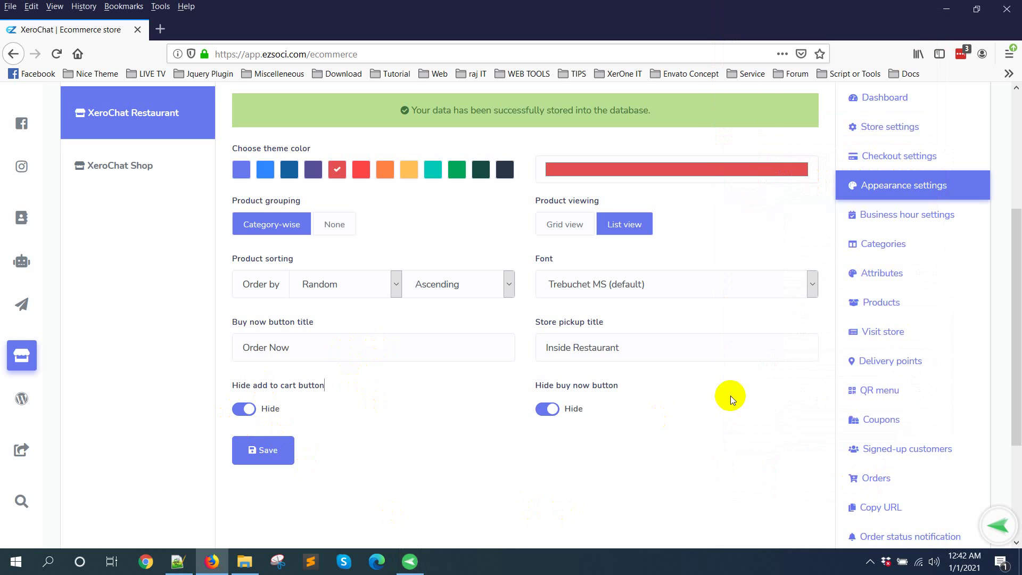
{"action": "left_click", "coordinate": [930, 219]}
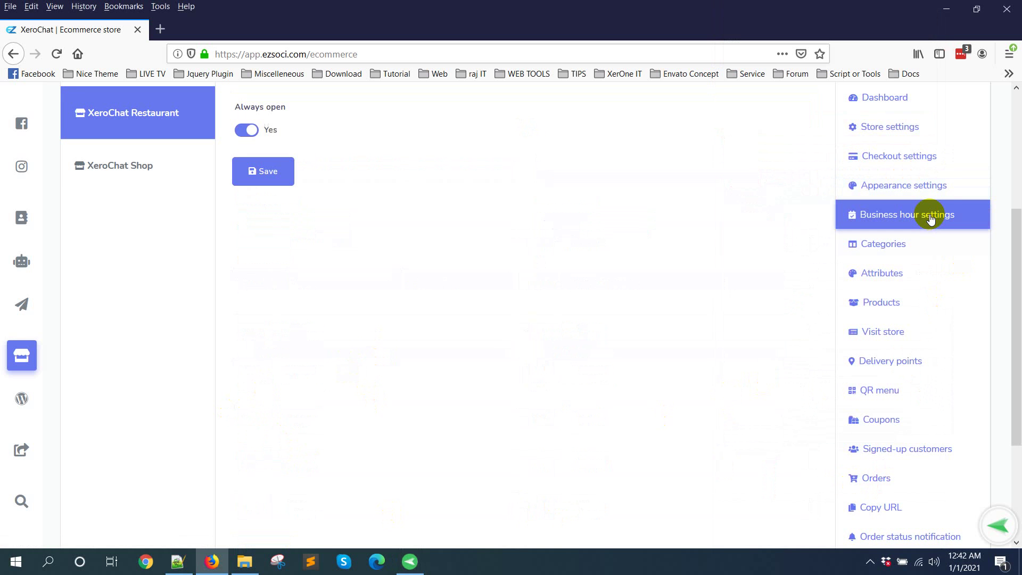
{"action": "scroll", "coordinate": [602, 319], "scroll_direction": "up", "scroll_amount": 2}
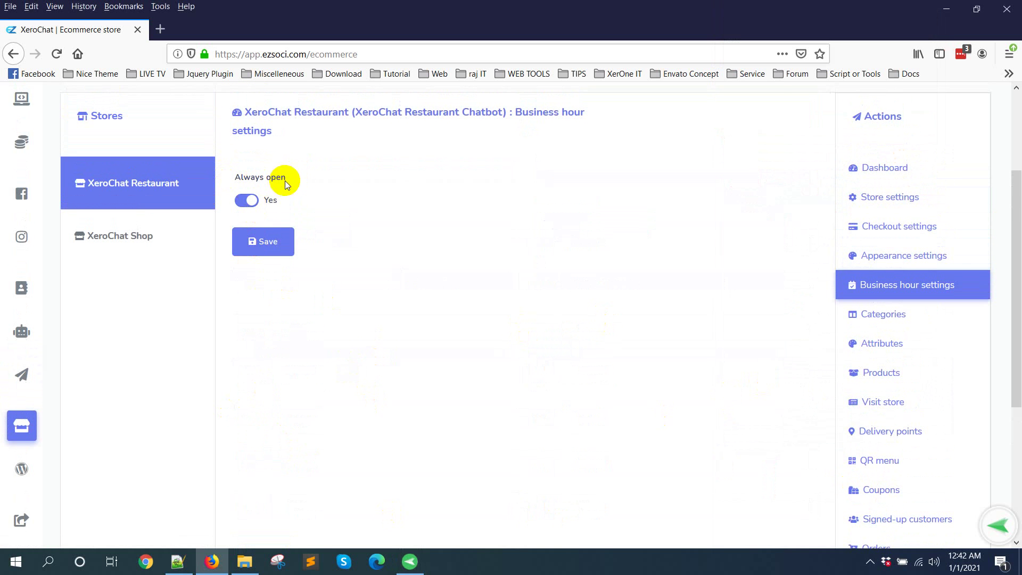
{"action": "left_click", "coordinate": [244, 201]}
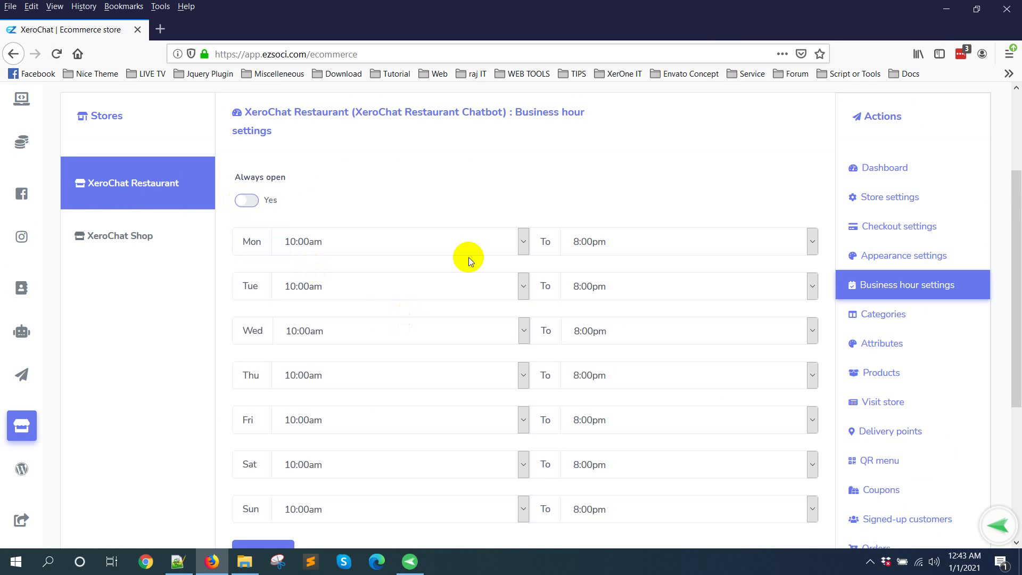
{"action": "scroll", "coordinate": [379, 292], "scroll_direction": "down", "scroll_amount": 2}
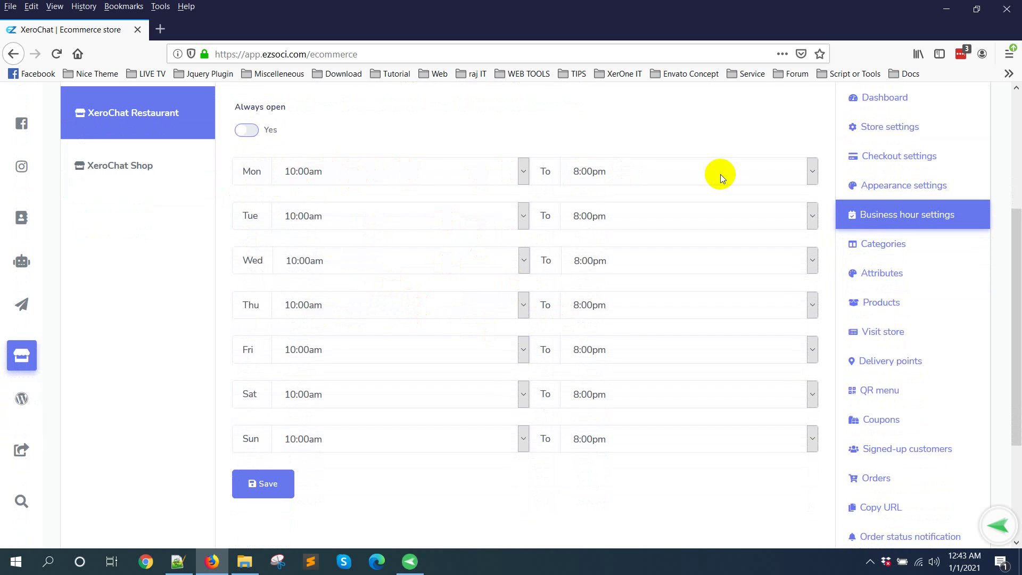
Set Thursday to Off day in the business hours.
{"action": "left_click", "coordinate": [341, 296]}
{"action": "scroll", "coordinate": [333, 458], "scroll_direction": "down", "scroll_amount": 4}
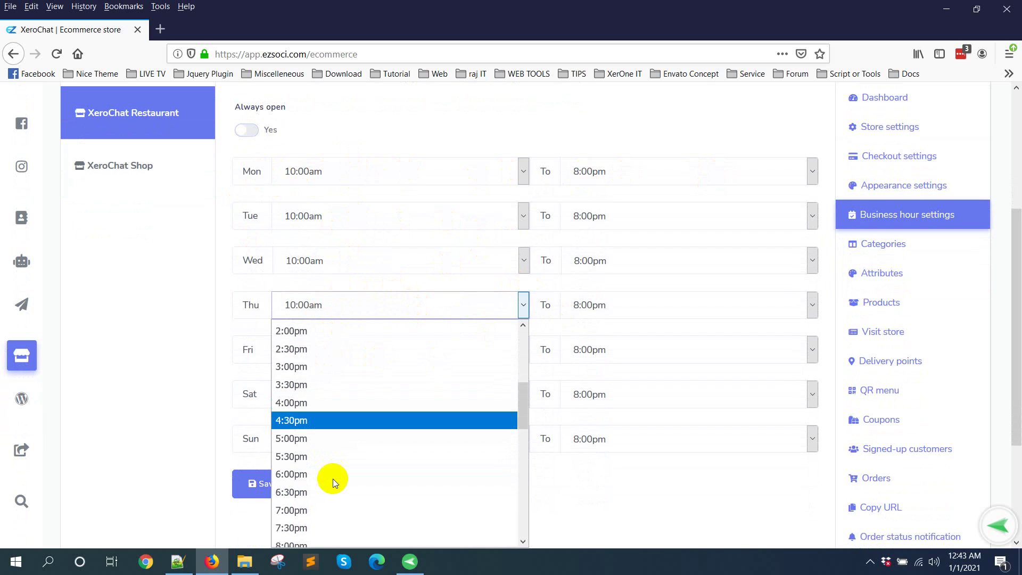
{"action": "scroll", "coordinate": [335, 483], "scroll_direction": "down", "scroll_amount": 6}
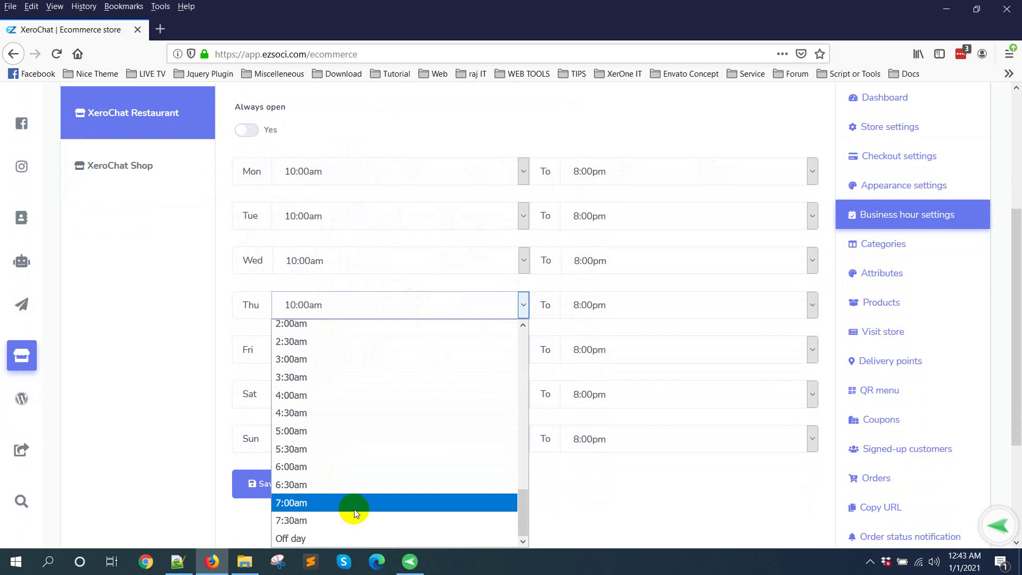
{"action": "left_click", "coordinate": [343, 538]}
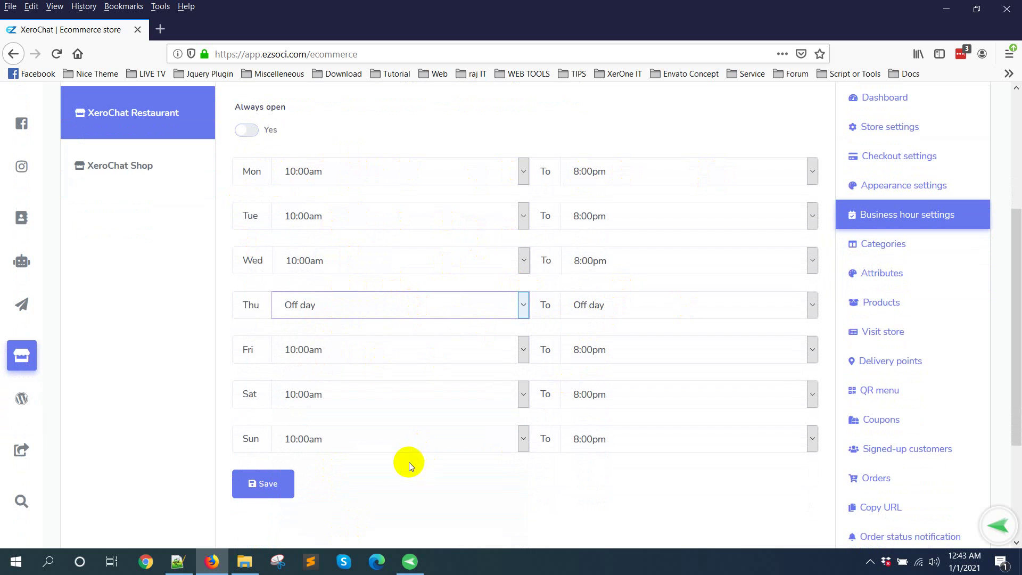
Set Saturday to Off day and look over the weekly business hours.
{"action": "left_click", "coordinate": [379, 395]}
{"action": "scroll", "coordinate": [336, 367], "scroll_direction": "down", "scroll_amount": 9}
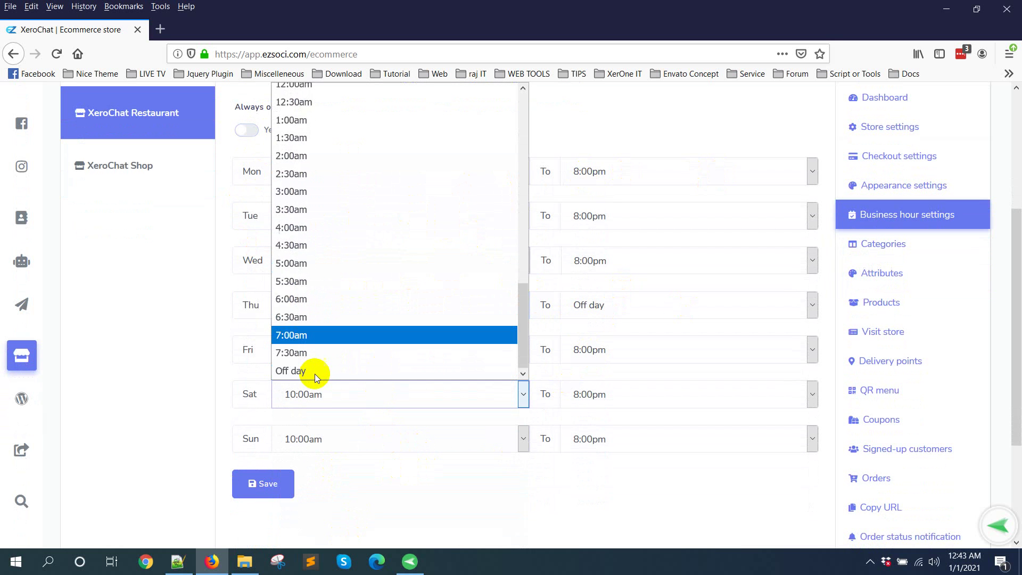
{"action": "left_click", "coordinate": [315, 372]}
{"action": "scroll", "coordinate": [579, 378], "scroll_direction": "down", "scroll_amount": 2}
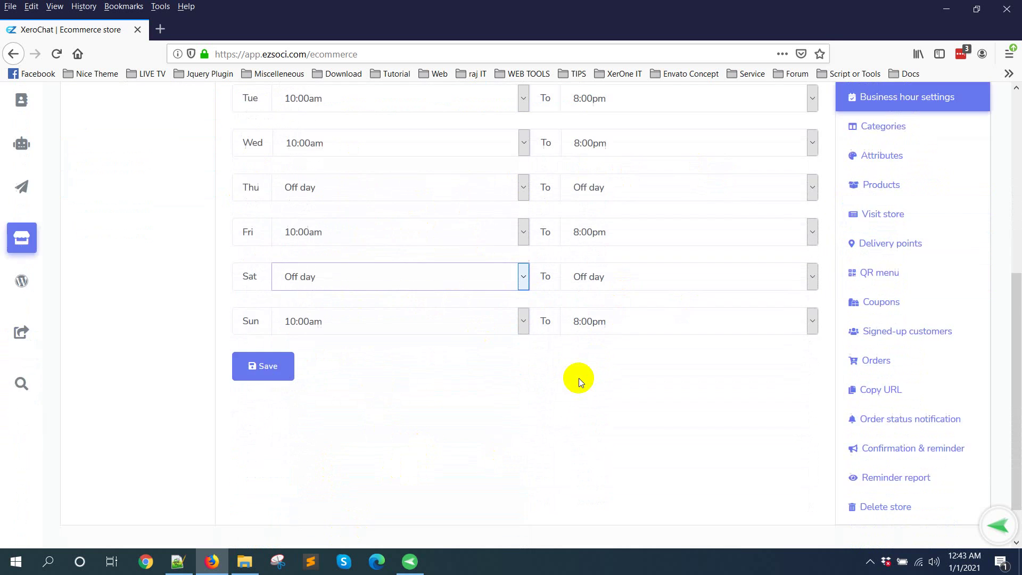
{"action": "scroll", "coordinate": [570, 381], "scroll_direction": "up", "scroll_amount": 3}
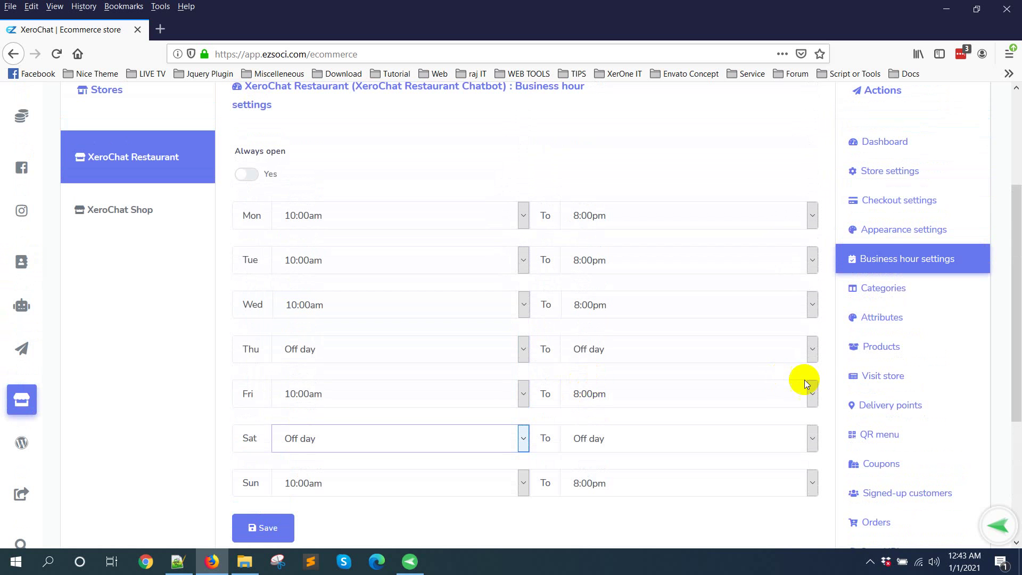
Open the checkout settings of the XeroChat Restaurant store.
{"action": "left_click", "coordinate": [871, 560]}
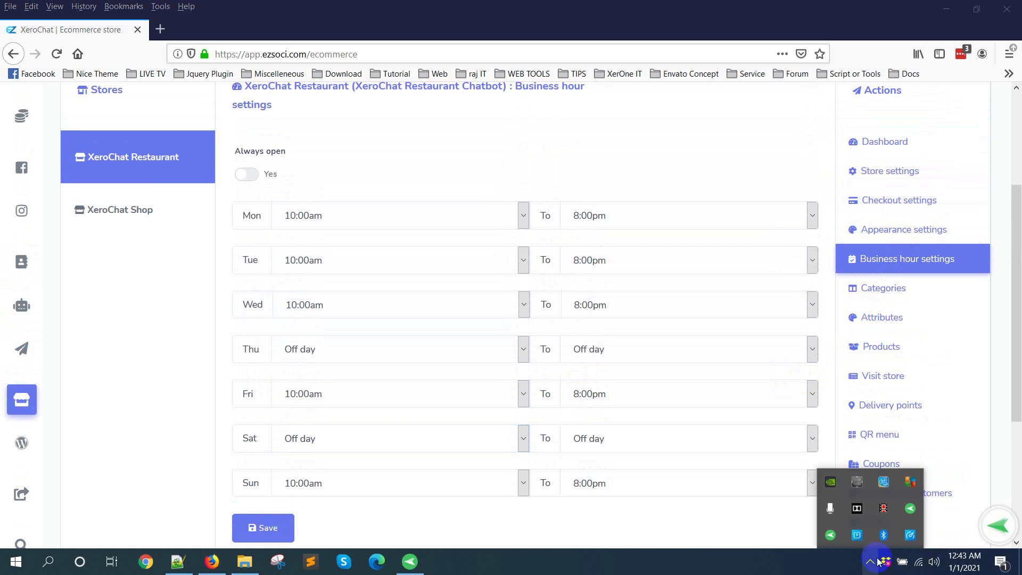
{"action": "left_click", "coordinate": [927, 206]}
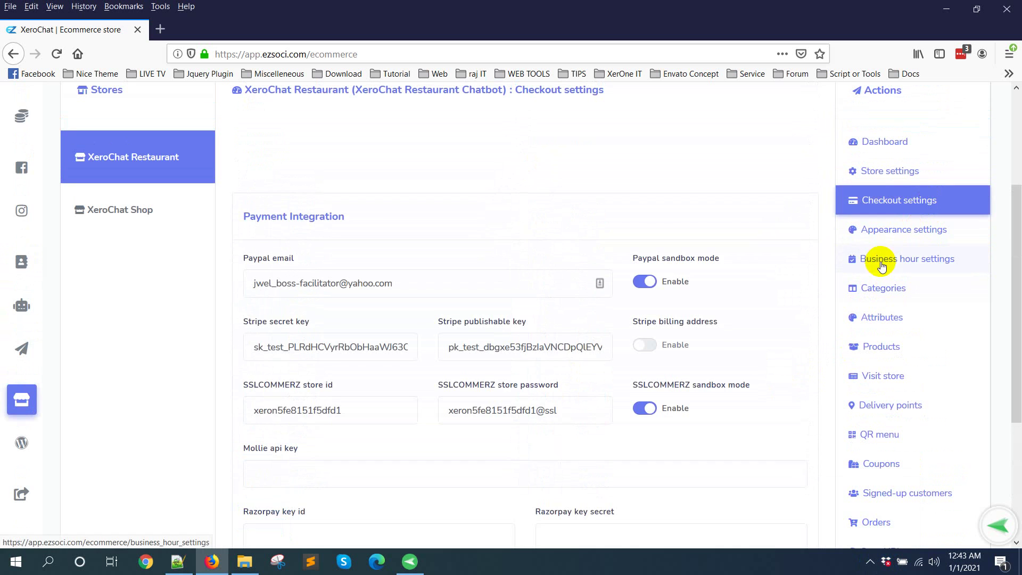
Examine the checkout settings from Payment Integration through Delivery Preference, including the period choices for Scheduled order, and return to Payment Integration.
{"action": "scroll", "coordinate": [669, 308], "scroll_direction": "down", "scroll_amount": 4}
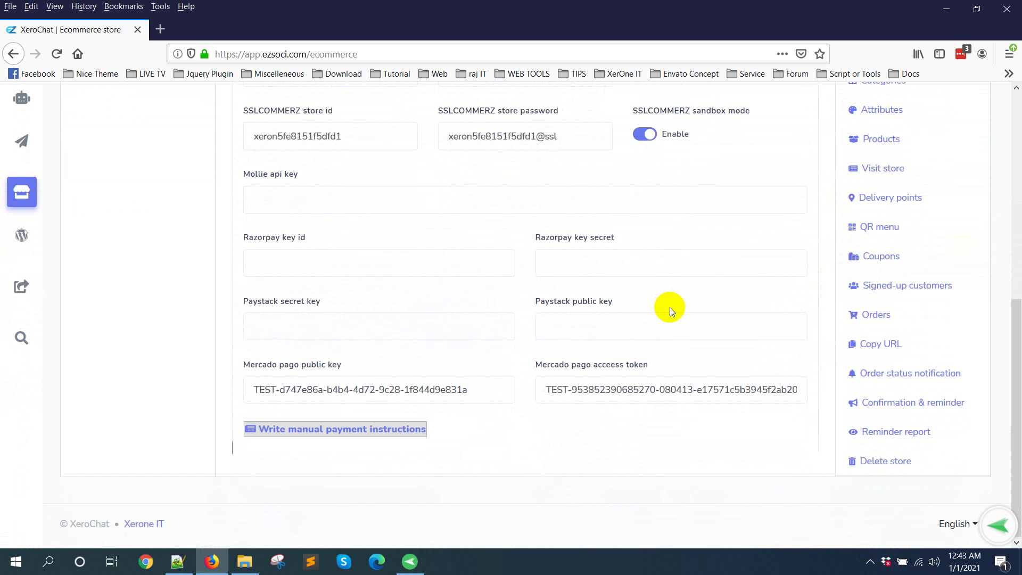
{"action": "scroll", "coordinate": [669, 307], "scroll_direction": "down", "scroll_amount": 9}
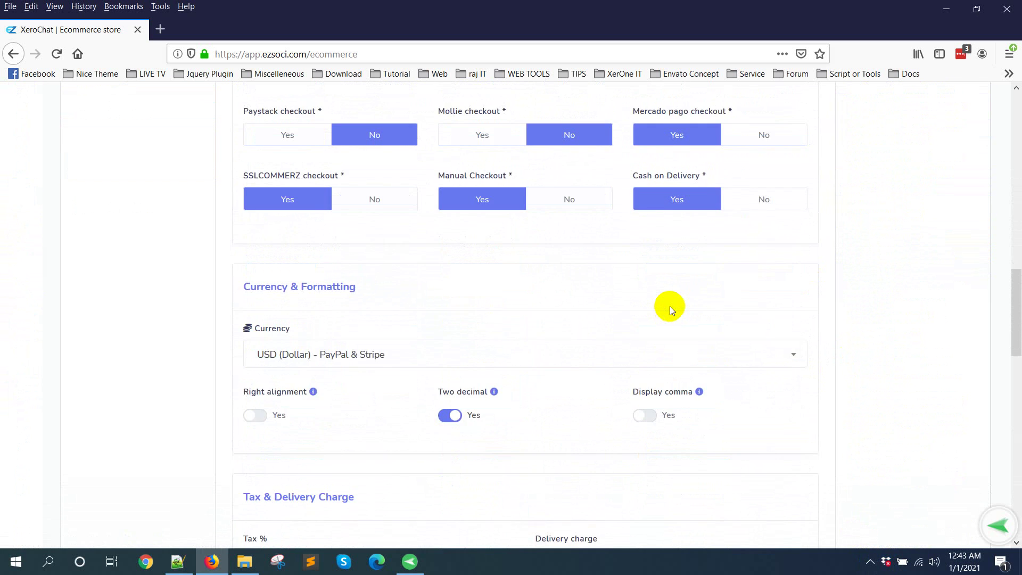
{"action": "scroll", "coordinate": [669, 305], "scroll_direction": "down", "scroll_amount": 8}
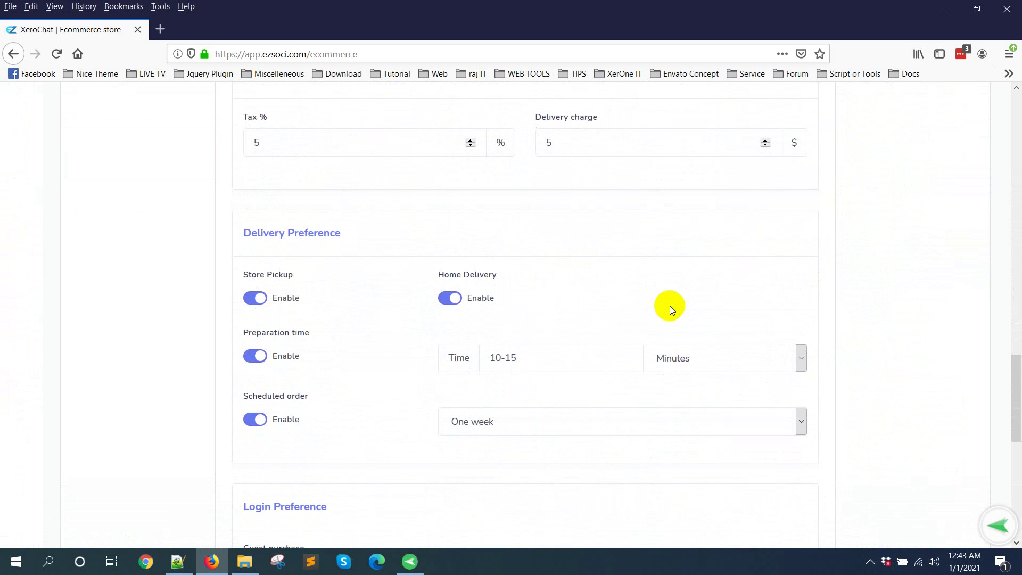
{"action": "scroll", "coordinate": [669, 306], "scroll_direction": "down", "scroll_amount": 1}
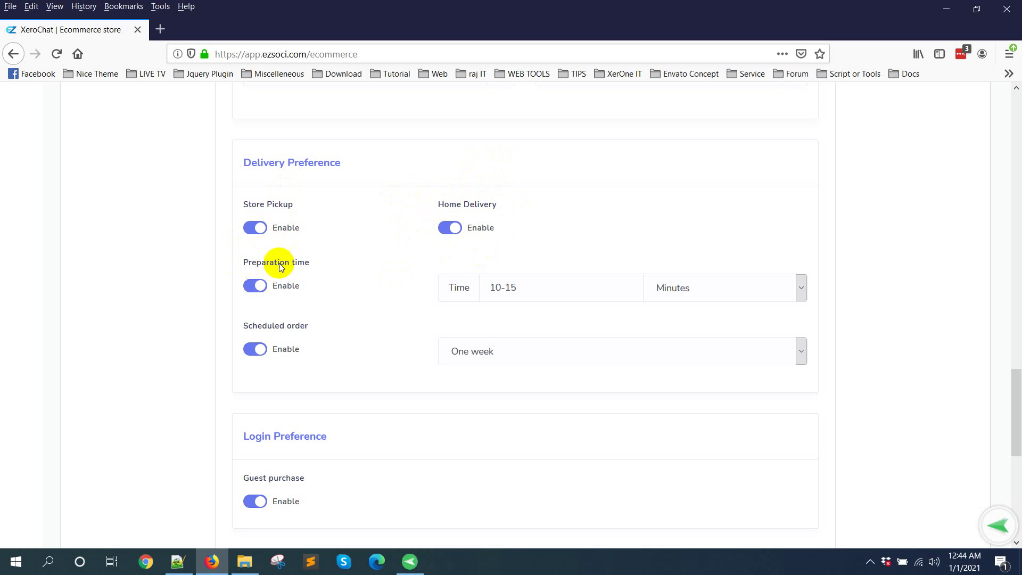
{"action": "scroll", "coordinate": [324, 262], "scroll_direction": "down", "scroll_amount": 2}
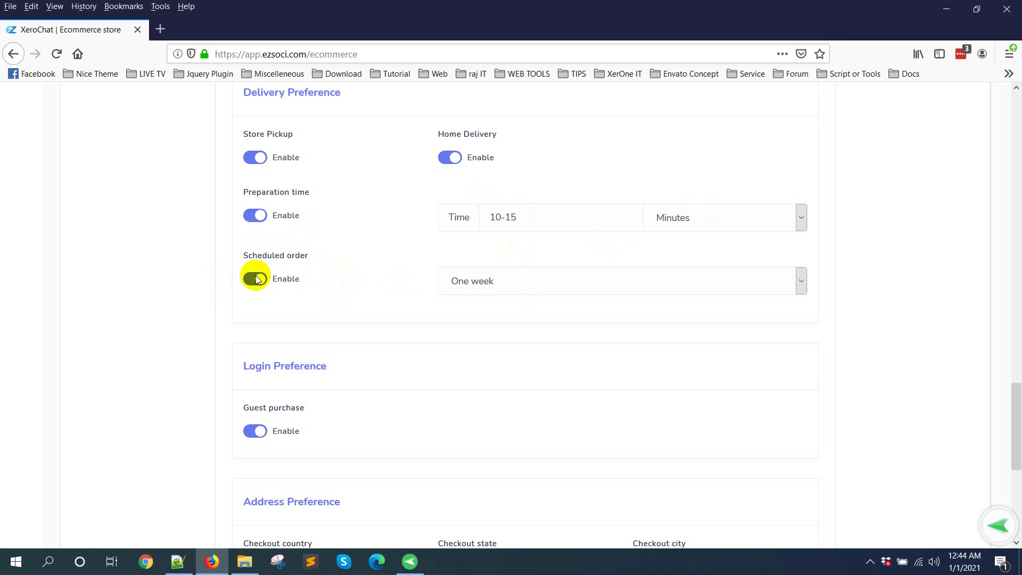
{"action": "left_click", "coordinate": [537, 271]}
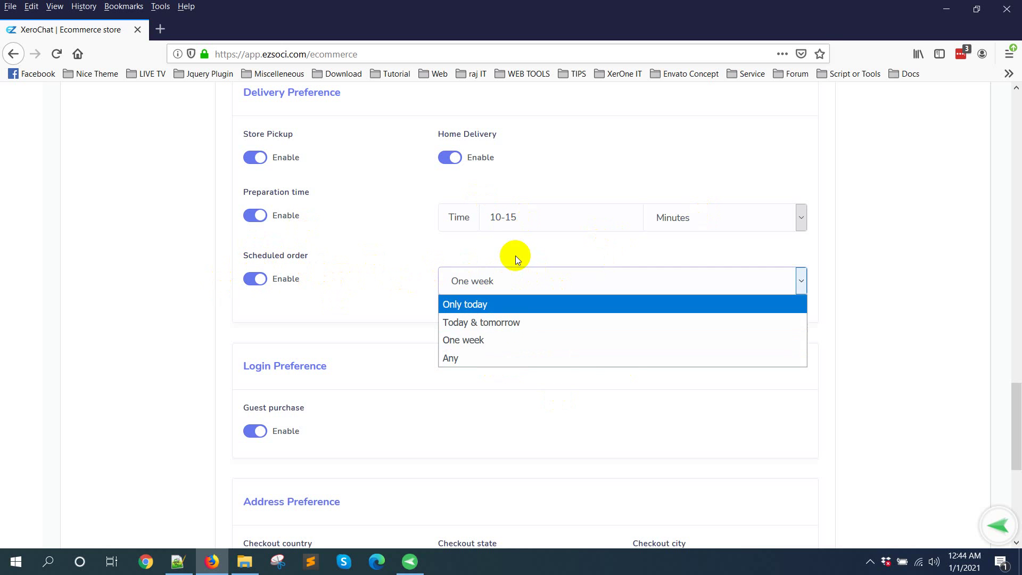
{"action": "left_click", "coordinate": [521, 305]}
{"action": "left_click", "coordinate": [521, 339]}
{"action": "scroll", "coordinate": [896, 338], "scroll_direction": "up", "scroll_amount": 15}
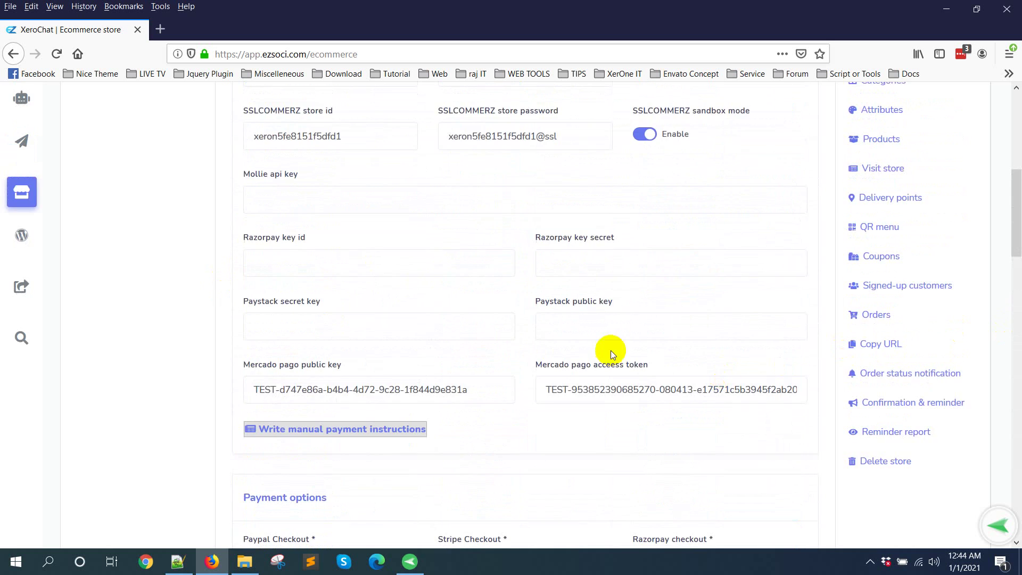
{"action": "scroll", "coordinate": [611, 350], "scroll_direction": "up", "scroll_amount": 4}
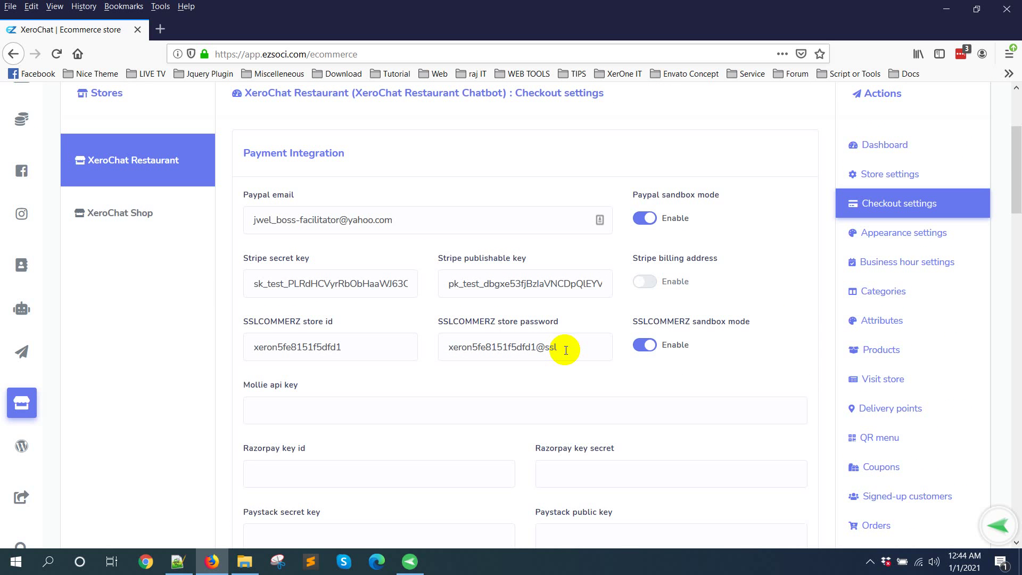